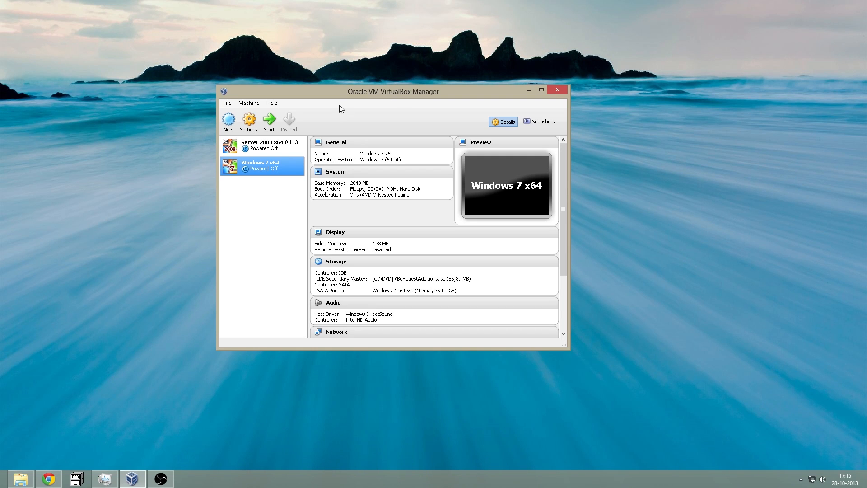
- Compare the Server 2008 x64 and Windows 7 x64 details, ending on Server 2008 x64
click(273, 147)
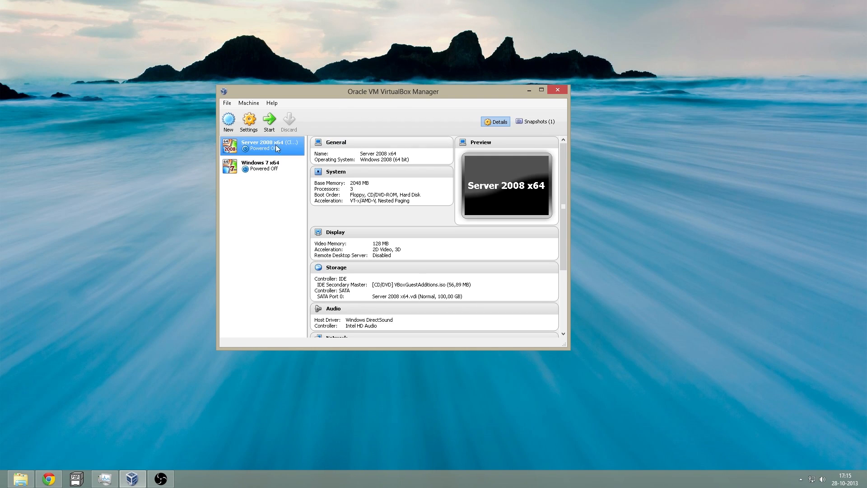
click(262, 166)
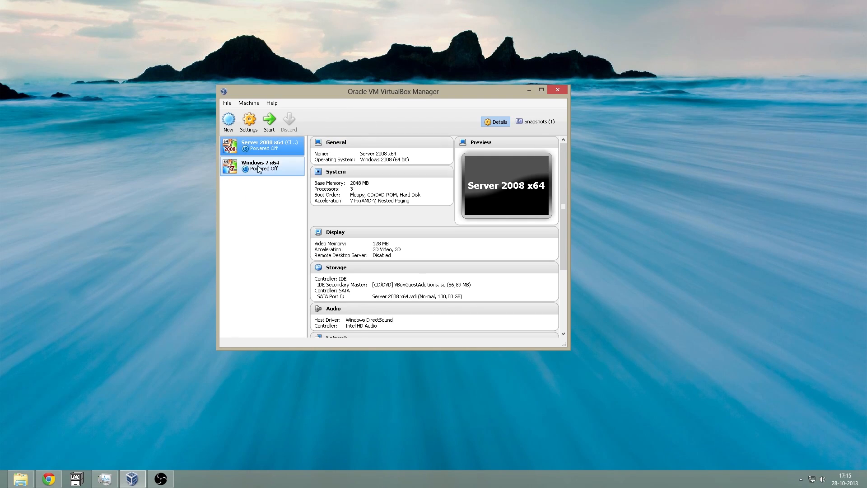
key(Up)
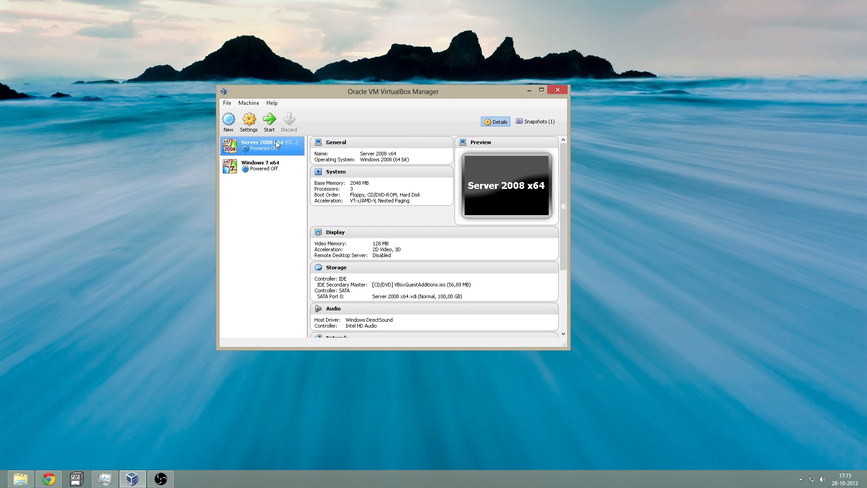
drag(363, 89, 378, 77)
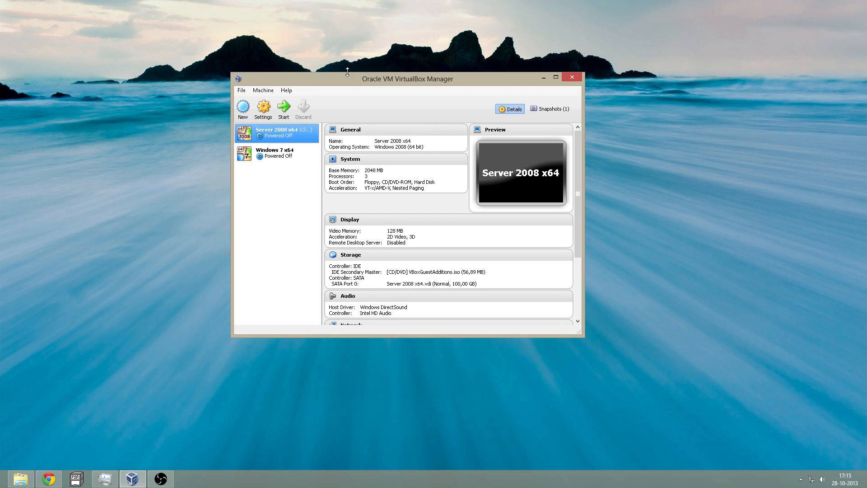
- Attach Server 2008 x64's Adapter 2 to internal network 'network' with Allow All promiscuous mode
click(264, 108)
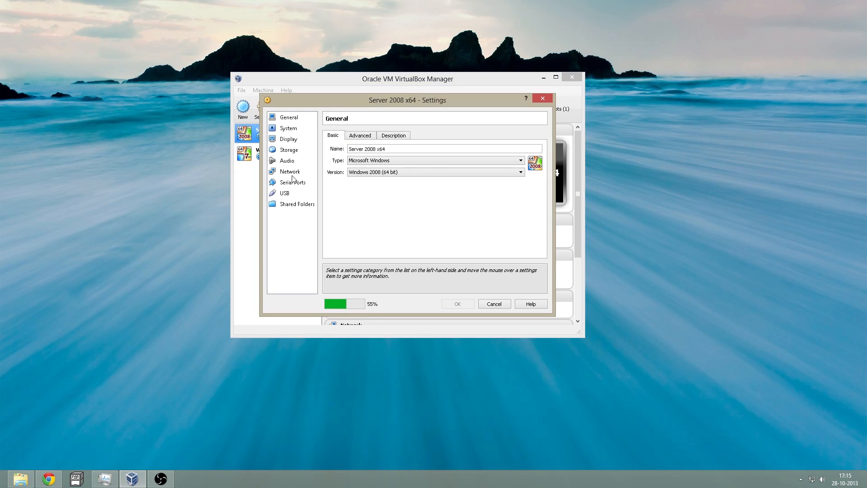
click(291, 173)
click(375, 136)
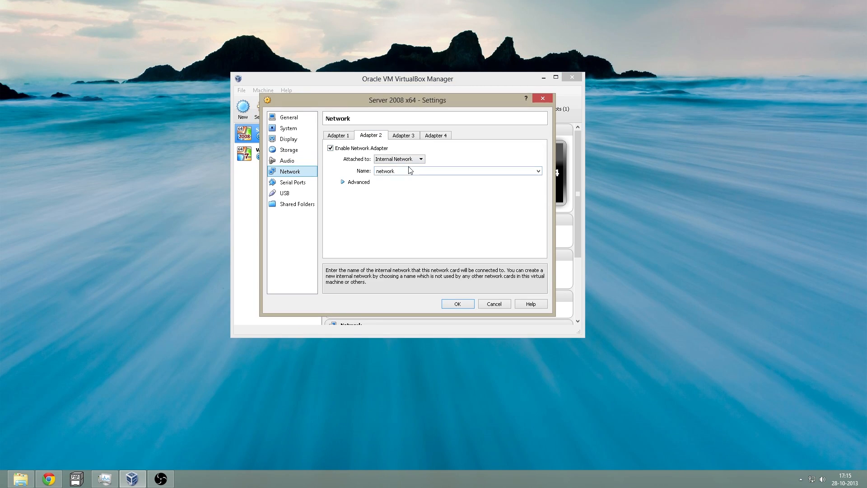
click(388, 160)
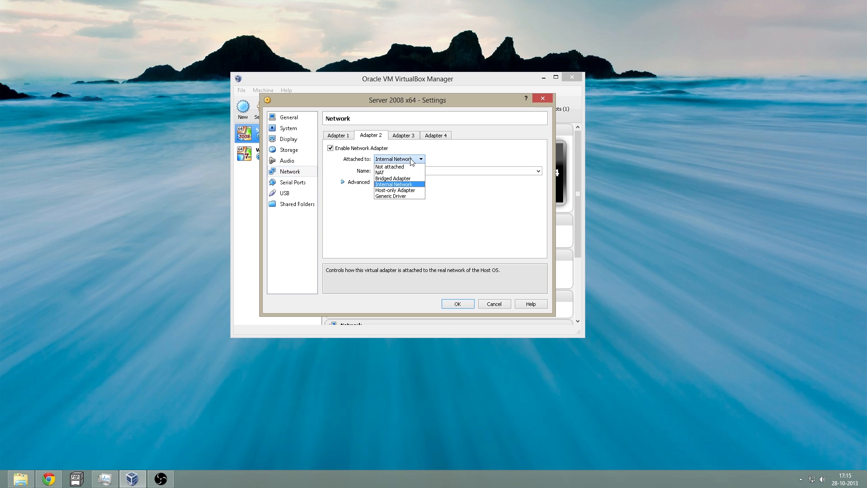
click(399, 185)
drag(429, 170, 338, 170)
click(343, 182)
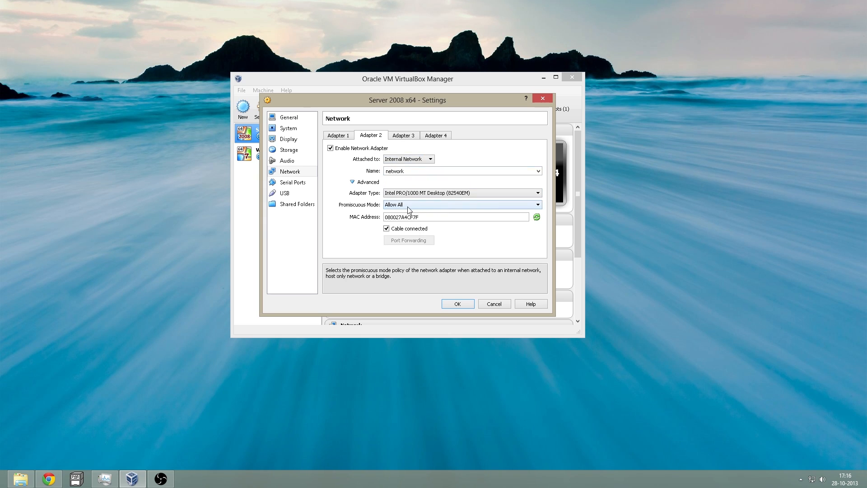
click(389, 205)
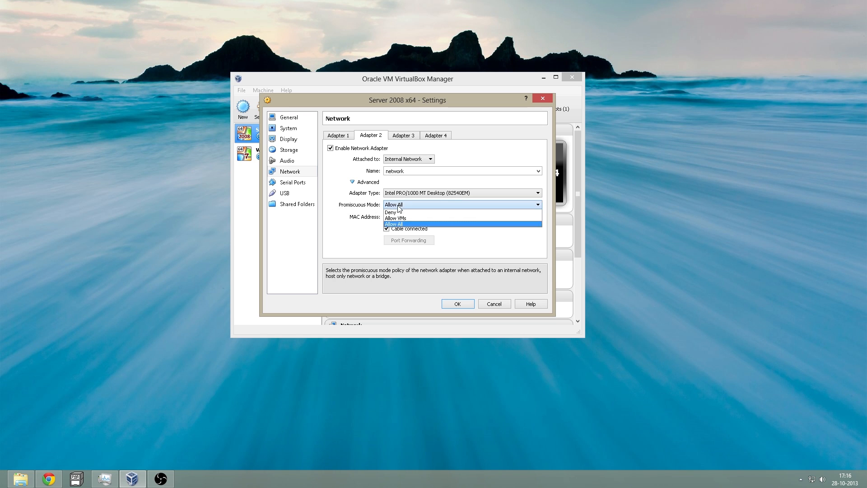
click(412, 224)
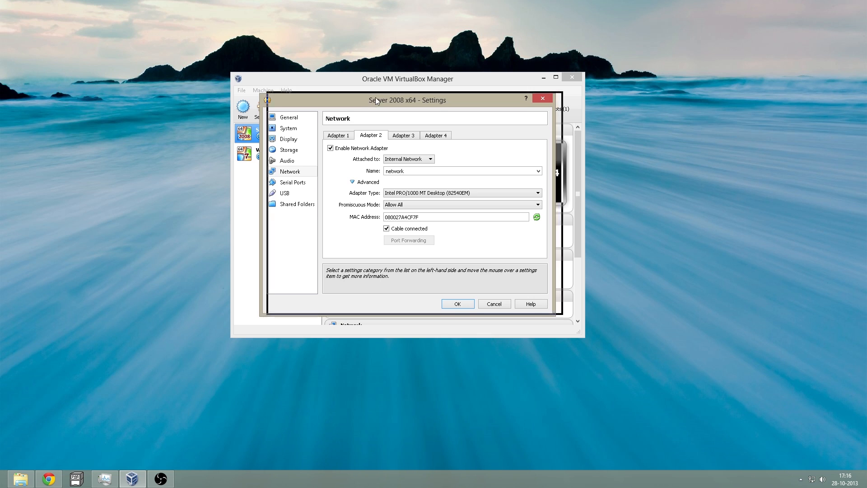
drag(376, 100, 382, 98)
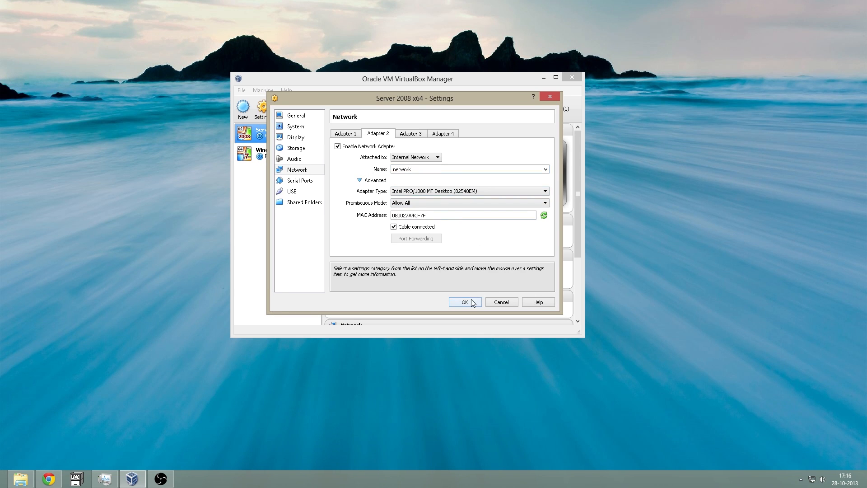
- Keep Adapter 1 as Bridged Adapter, set its promiscuous mode to Allow All, and save
click(350, 133)
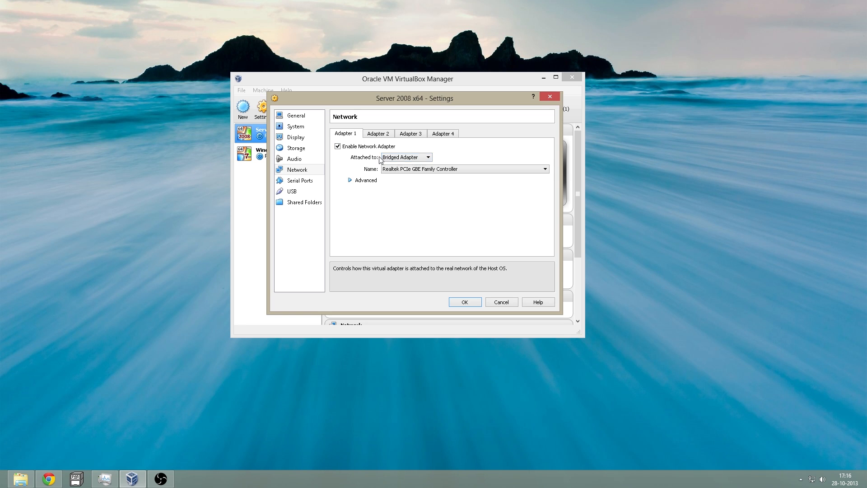
click(395, 159)
click(401, 171)
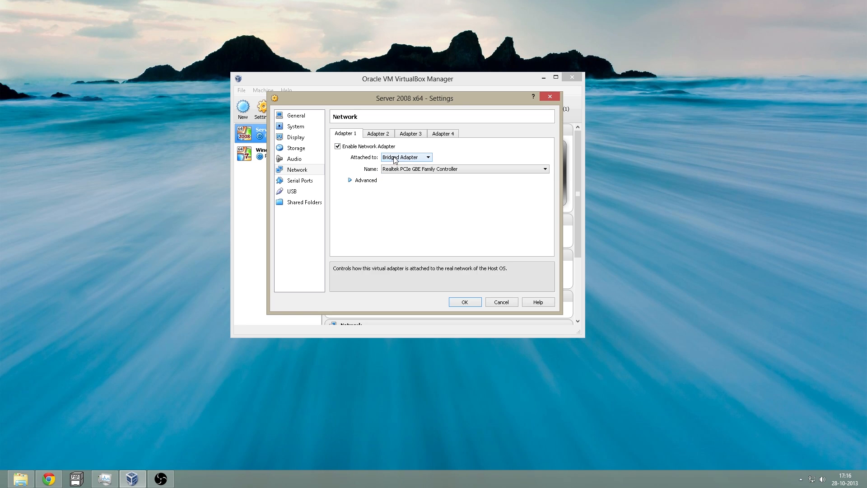
click(351, 180)
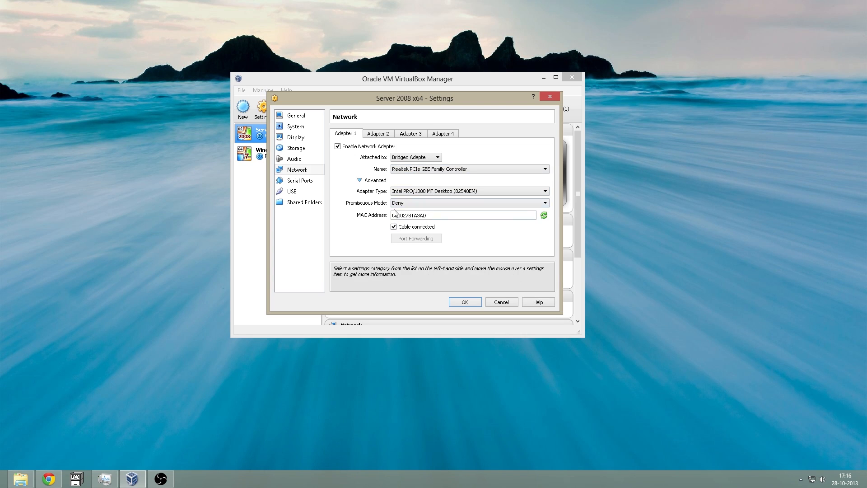
click(406, 202)
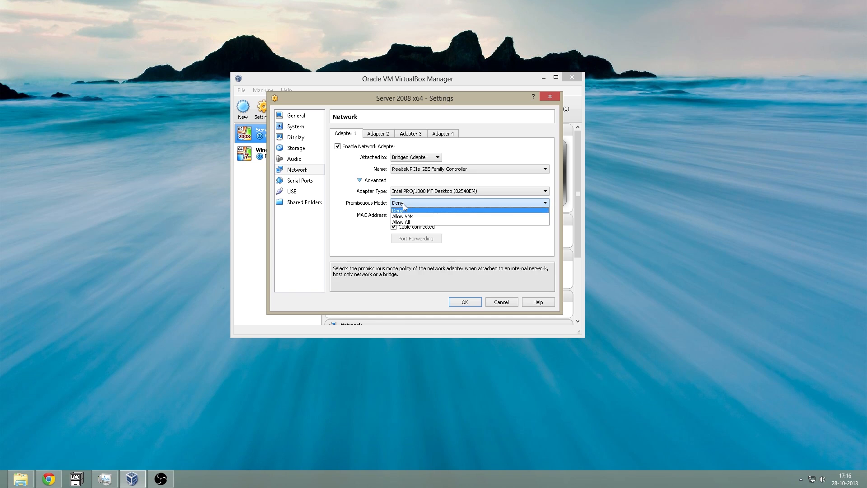
click(407, 223)
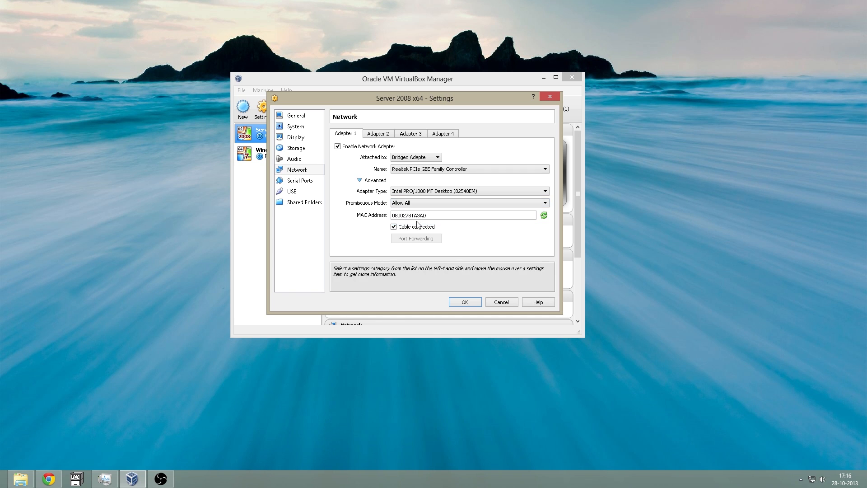
click(465, 301)
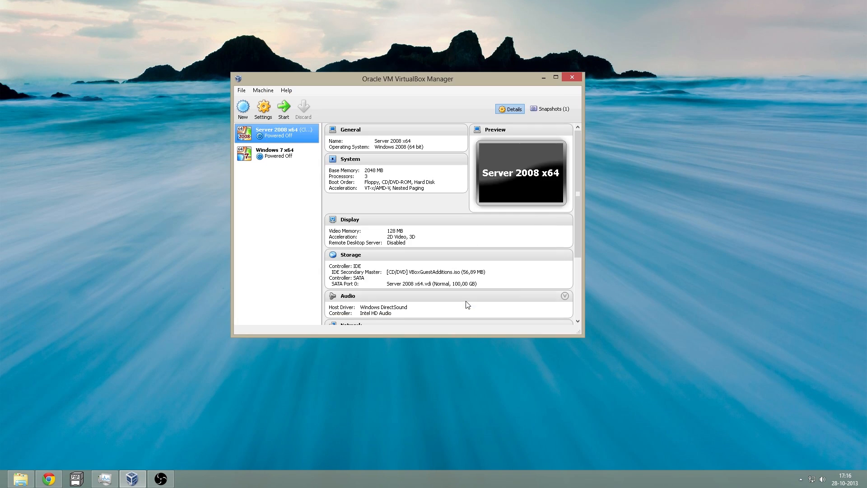
- Set Windows 7 x64's Adapter 1 to Internal Network 'network' with Allow All promiscuous mode, and save
click(273, 155)
click(264, 107)
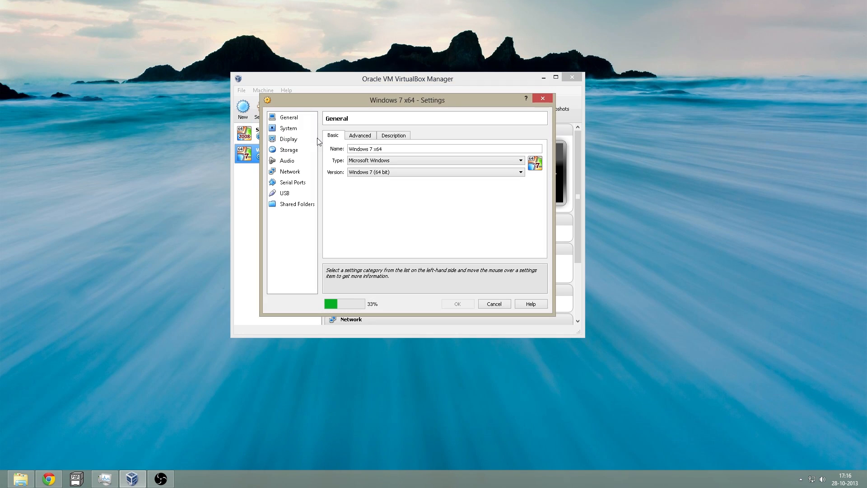
click(290, 172)
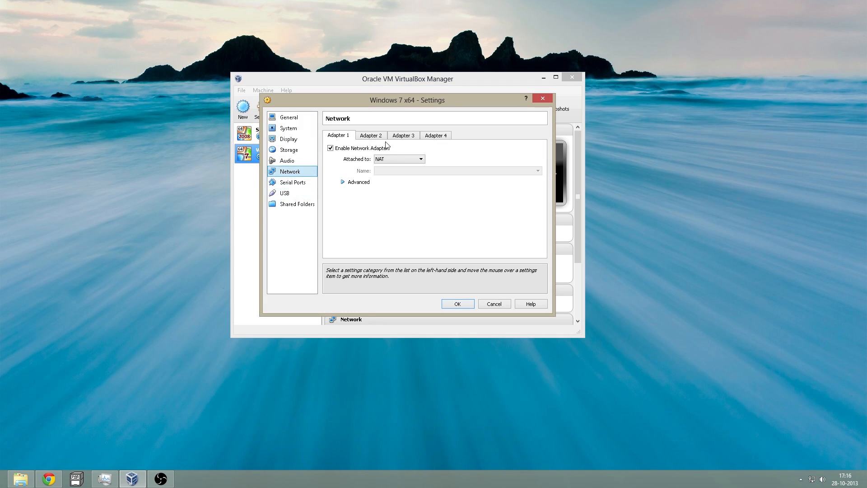
click(384, 160)
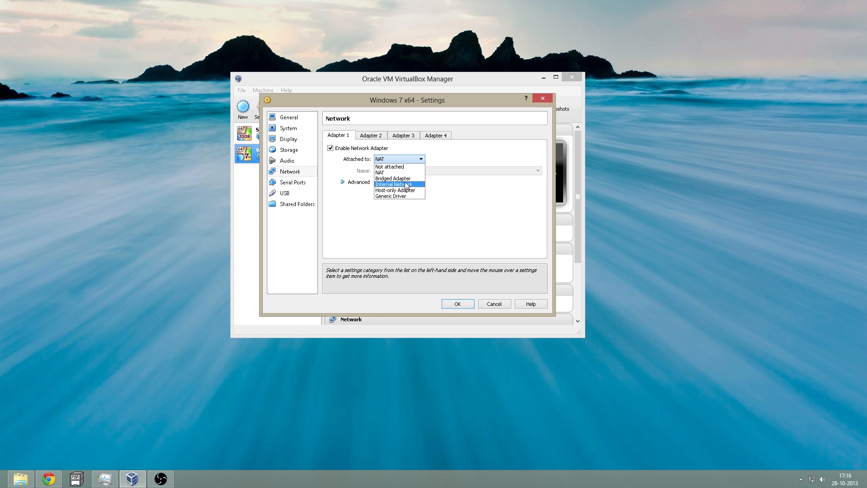
click(397, 184)
click(538, 171)
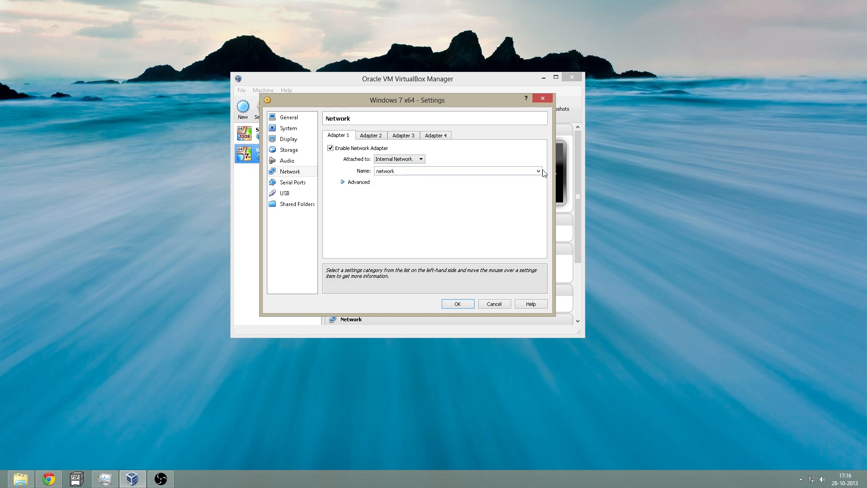
click(513, 164)
click(354, 183)
click(408, 205)
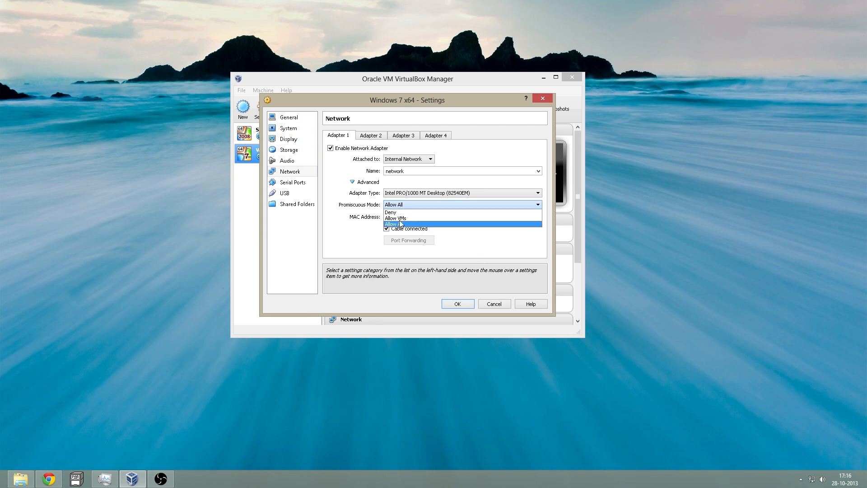
click(406, 224)
click(457, 303)
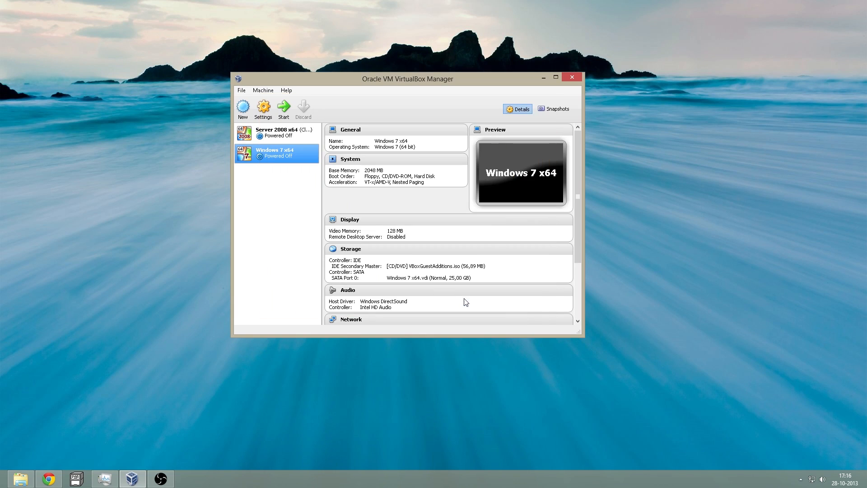
- Start the Server 2008 x64 VM and let Windows Server 2008 boot
click(278, 140)
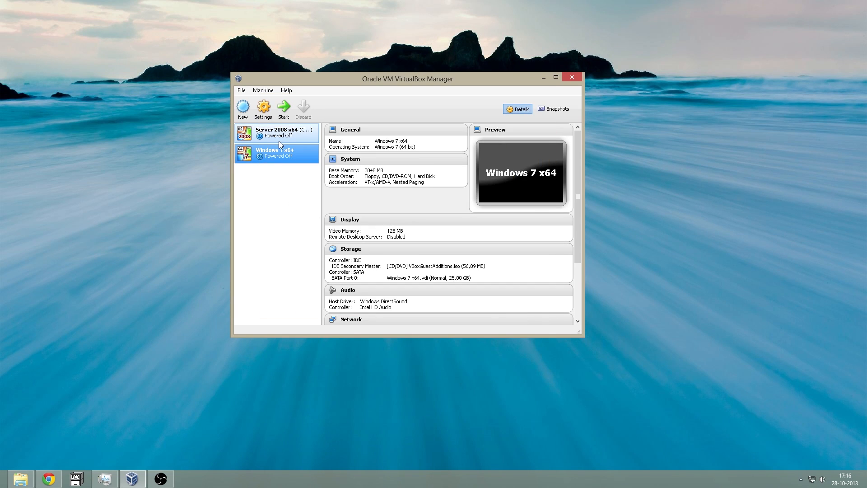
click(284, 115)
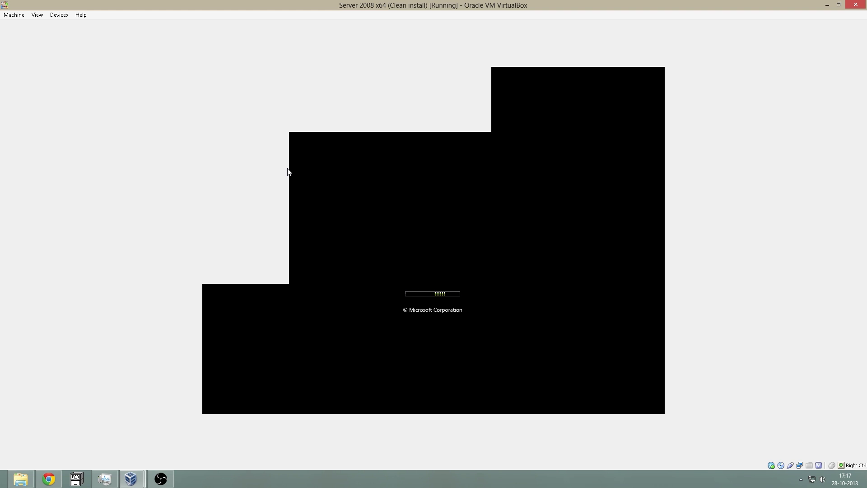
mouse_move(363, 3)
mouse_down()
mouse_move(370, 16)
mouse_move(379, 5)
mouse_up()
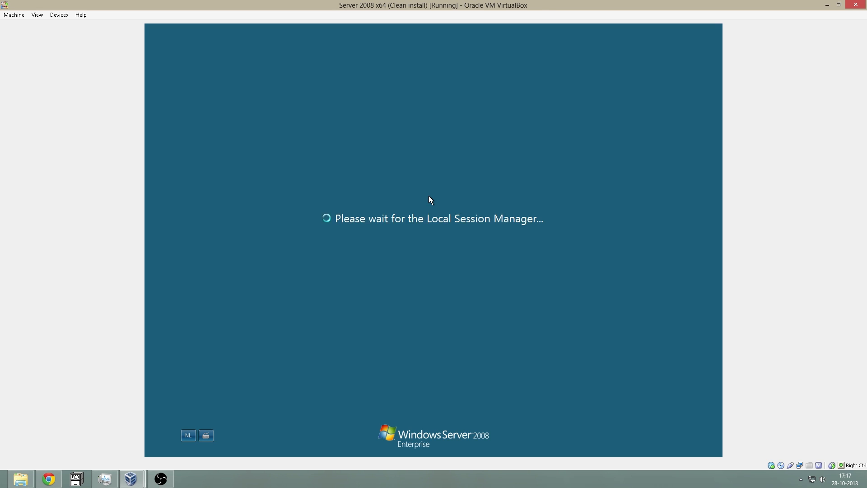
- Log on to the server as Administrator with the account password
key(ctrl+alt+Delete)
text(********)
key(Return)
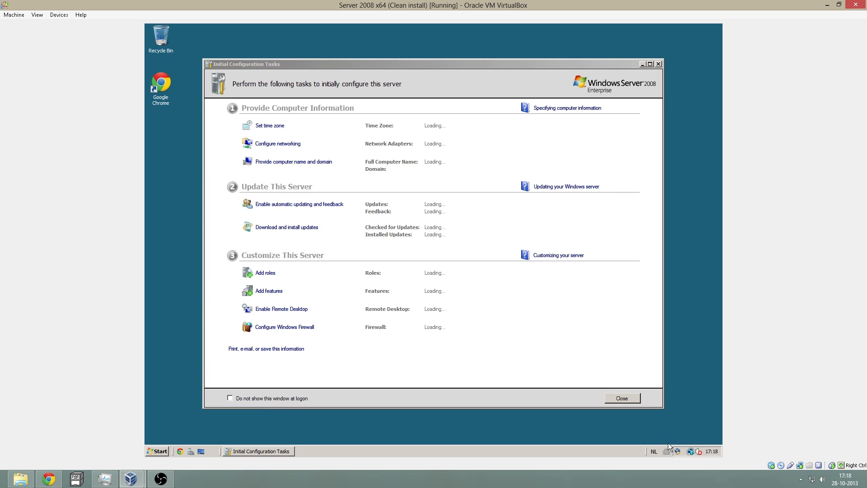
- Enable the disabled Local Area Connection 2 from Network and Sharing Center's connection list
click(690, 451)
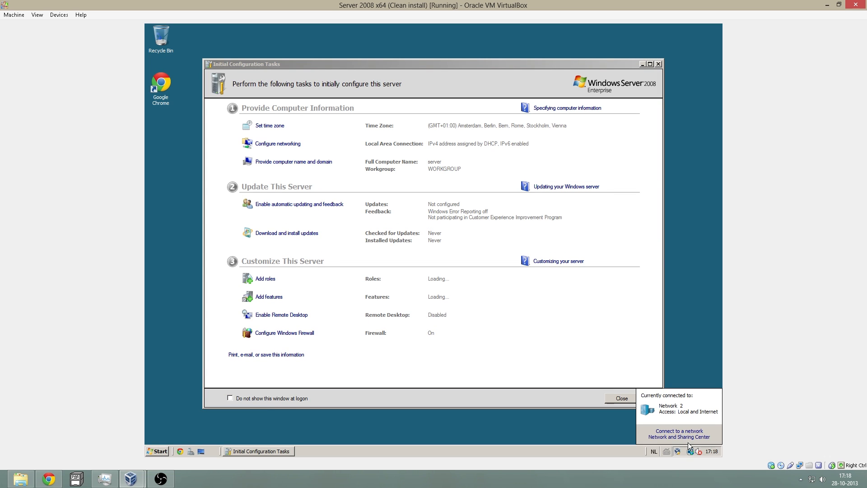
click(690, 438)
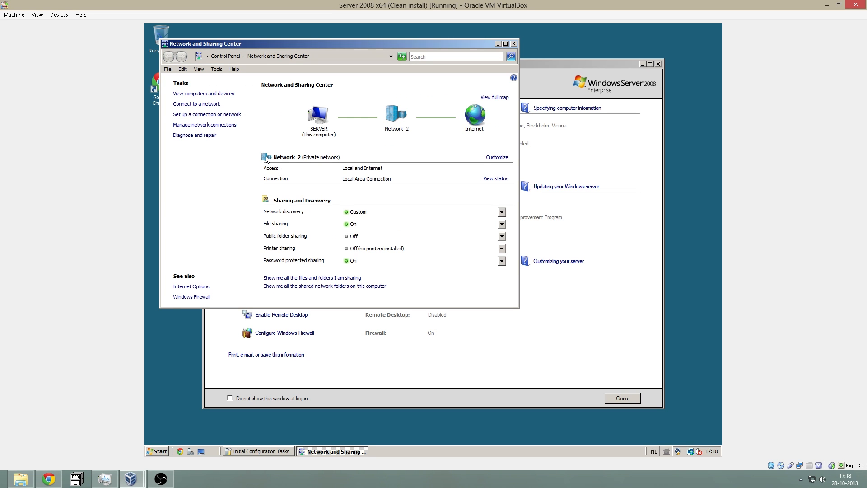
click(201, 126)
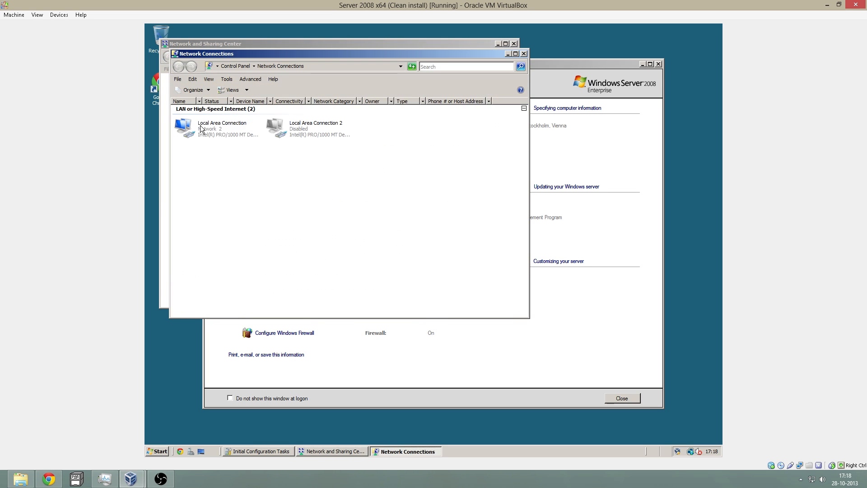
click(282, 133)
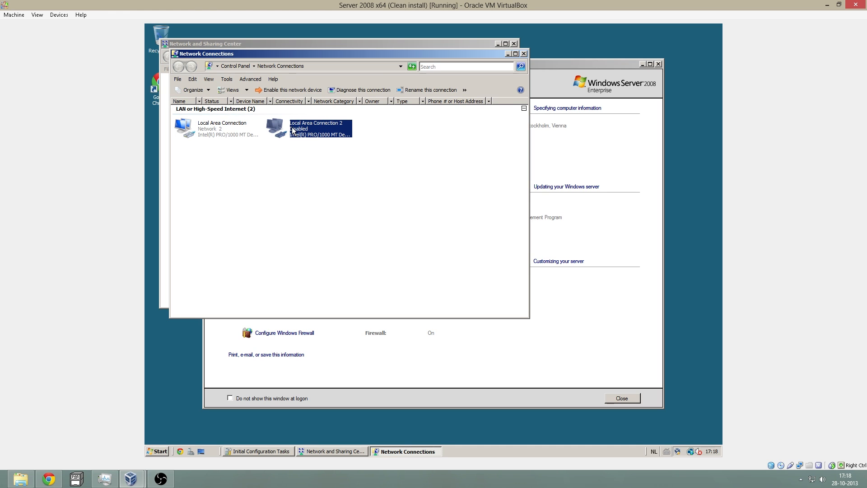
double_click(292, 130)
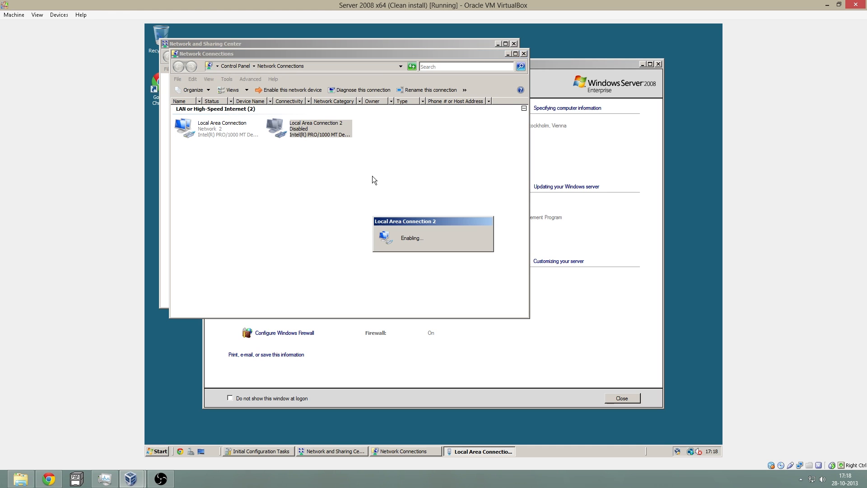
right_click(289, 129)
click(315, 198)
- Check Local Area Connection 2's details, untick IPv6, and bring up its IPv4 properties
double_click(296, 130)
click(383, 230)
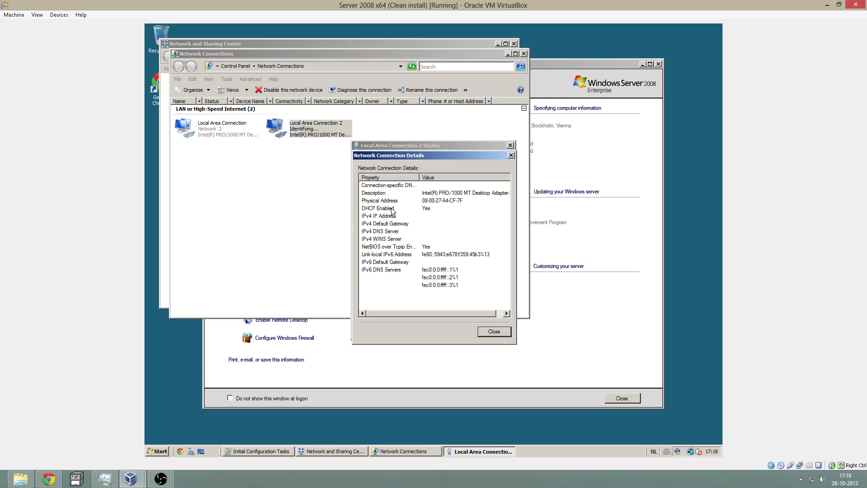
click(499, 331)
click(381, 308)
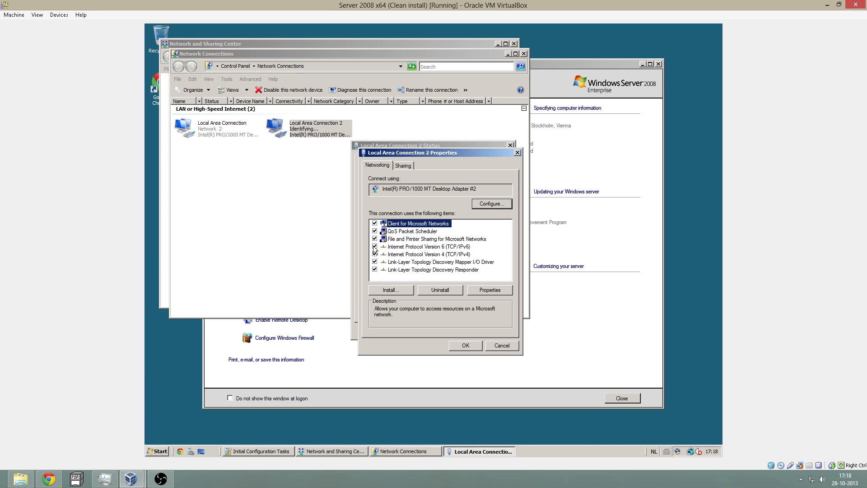
click(374, 246)
click(401, 255)
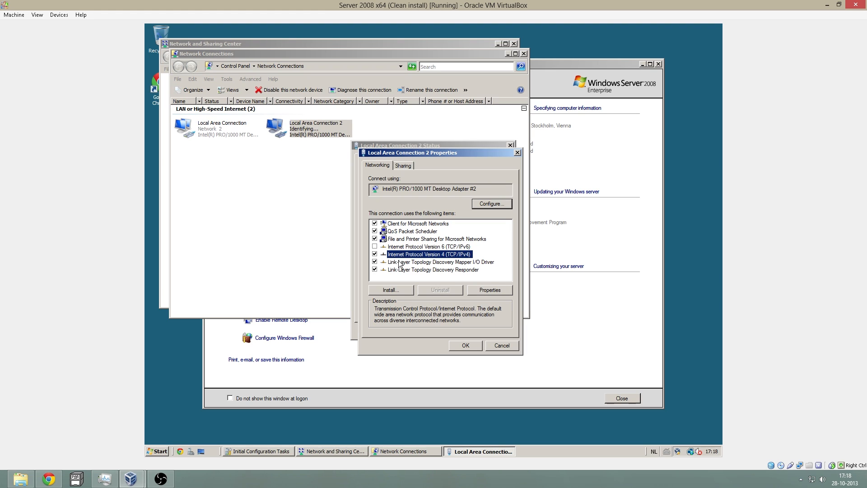
click(492, 290)
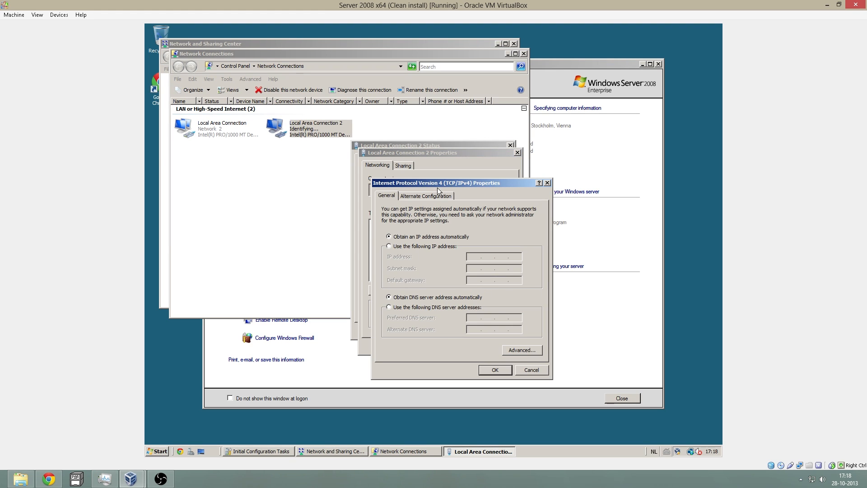
drag(437, 184, 460, 182)
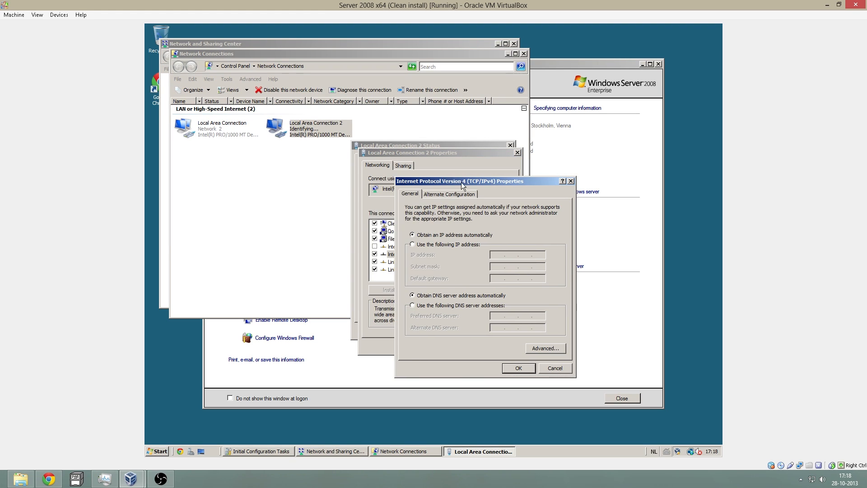
- Assign 192.168.2.10, mask 255.255.255.0 and DNS 127.0.0.1, then close the connection dialogs
click(474, 246)
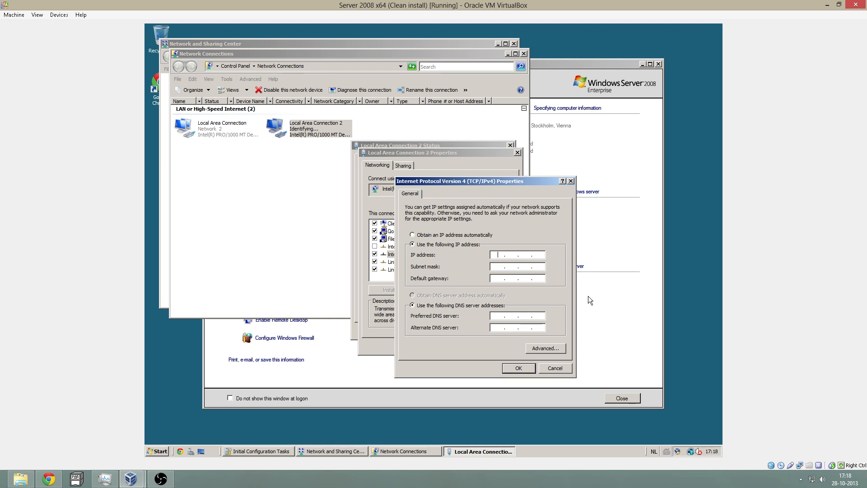
text(192 . 168 . 2 . 10)
key(Tab)
text(127 . 0 .)
click(515, 370)
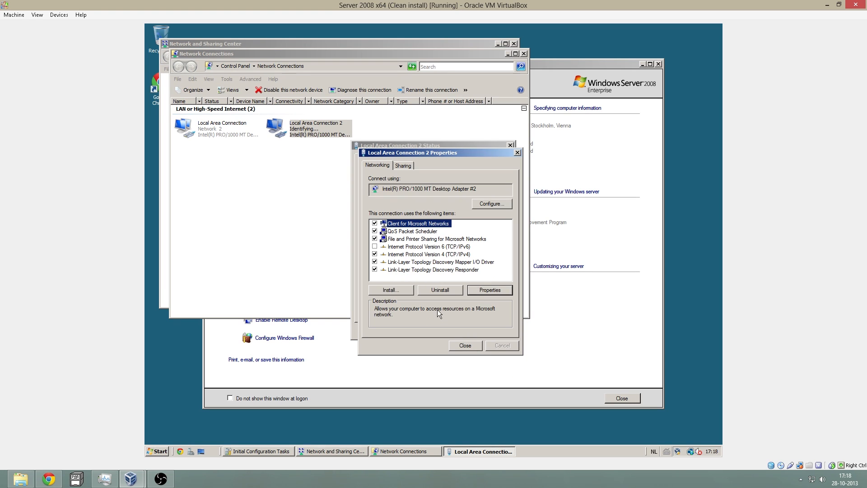
click(460, 345)
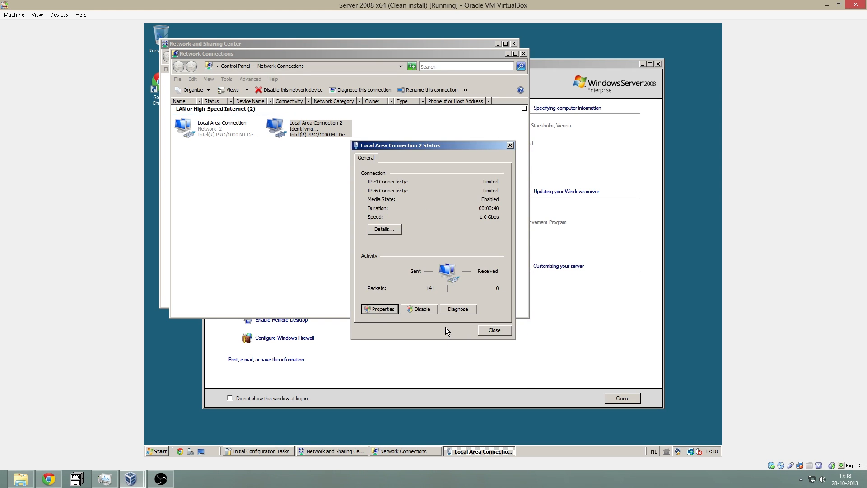
click(493, 330)
click(369, 223)
click(210, 128)
- Give Local Area Connection static IP 192.168.1.109 with gateway and DNS 192.168.1.1
right_click(210, 138)
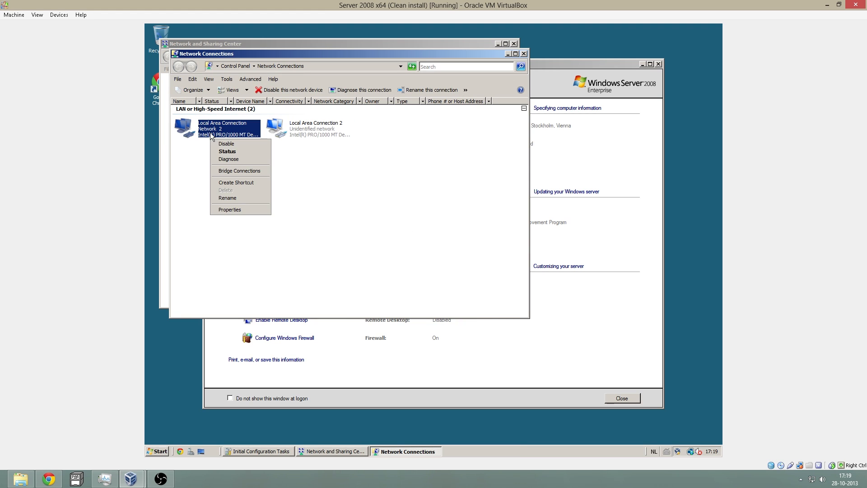
click(244, 153)
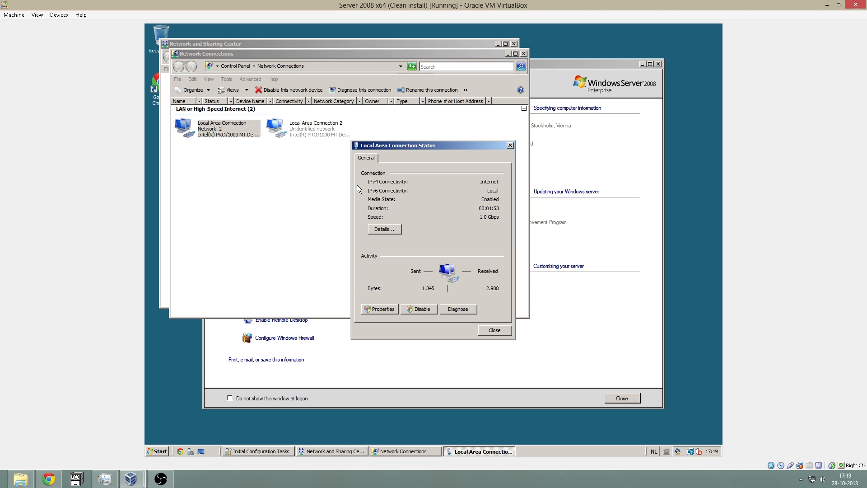
click(373, 232)
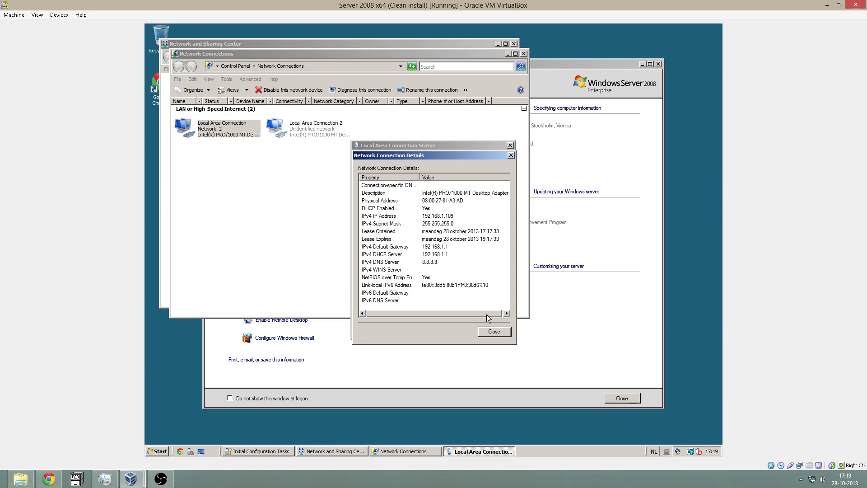
click(495, 332)
click(377, 310)
double_click(423, 254)
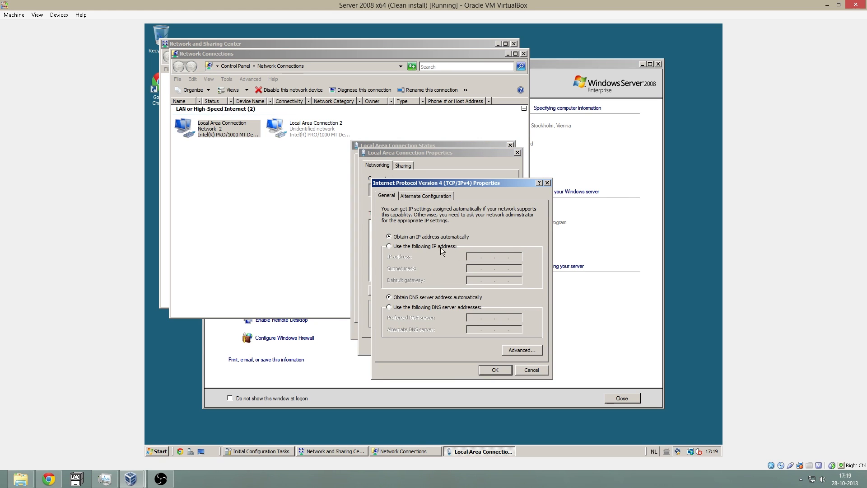
click(450, 248)
text(192 . 168 .  .)
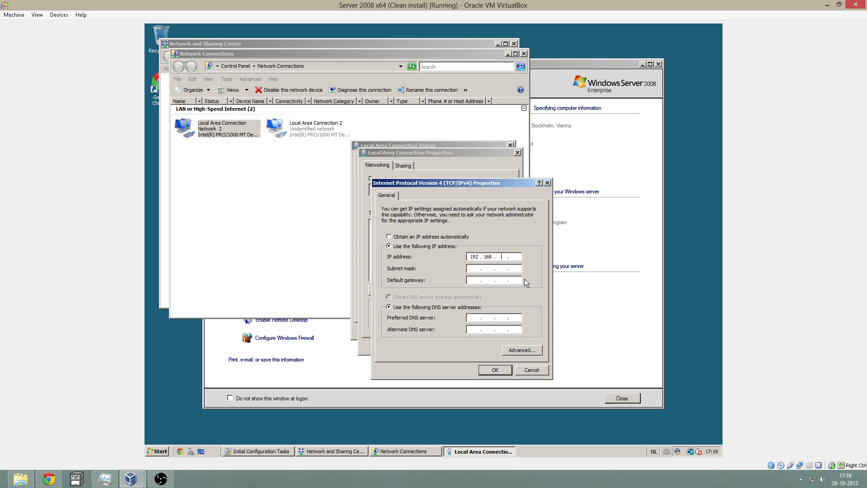
text(1 . 109)
click(510, 264)
key(Tab)
text(192.168.1.1192.168.1.1)
click(494, 370)
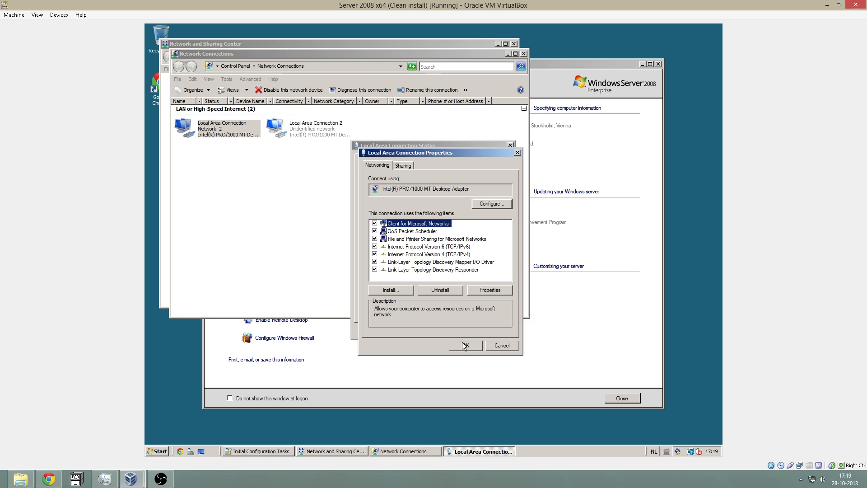
- Turn off IPv6 on Local Area Connection, apply, and close its status dialogs
click(374, 246)
click(471, 349)
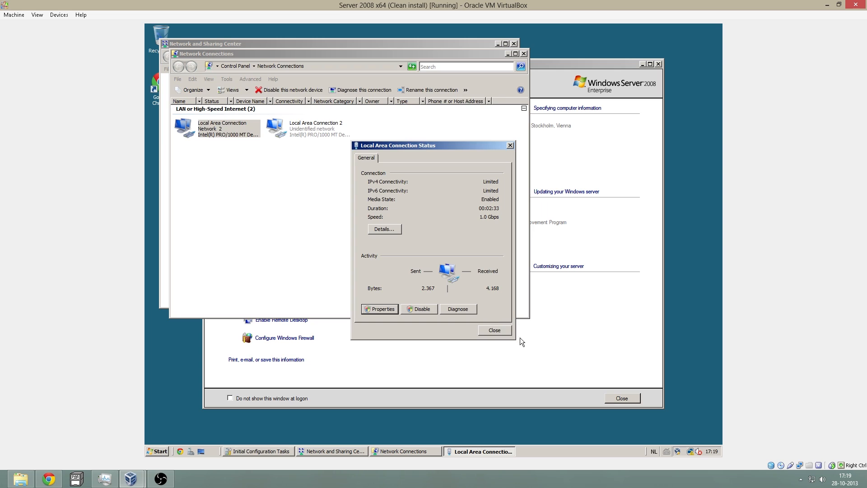
click(505, 330)
click(481, 451)
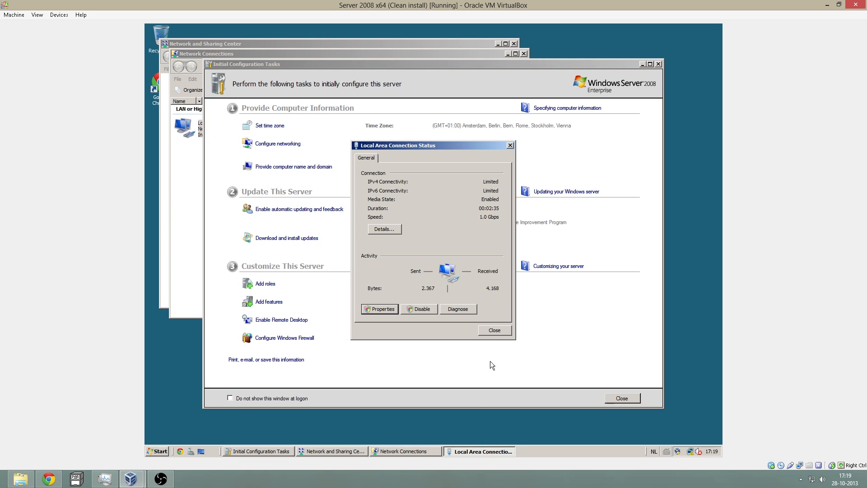
click(494, 330)
click(197, 168)
- Rename Local Area Connection 2 to 'intranet'
click(261, 132)
click(303, 129)
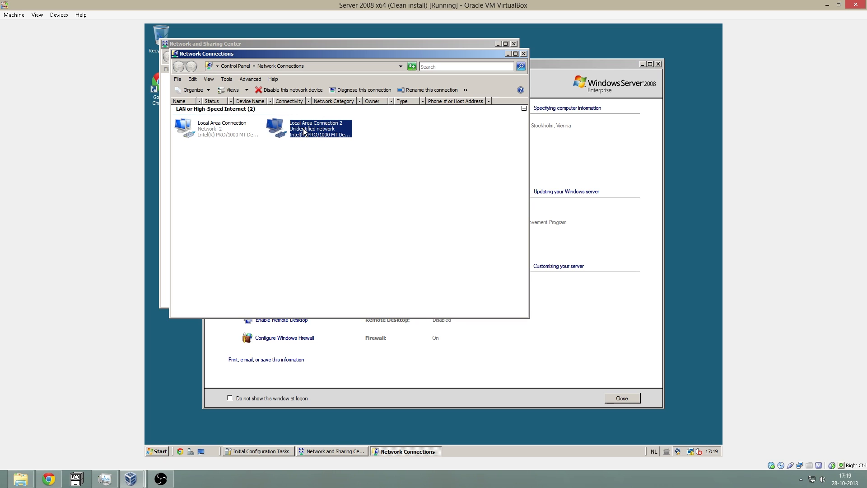
click(304, 131)
text(intranet)
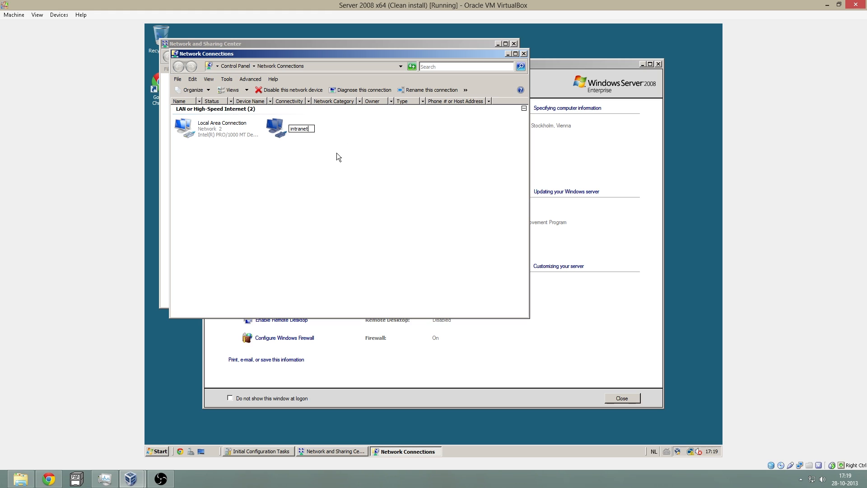
key(Return)
- Rename Local Area Connection to 'internet' and close the network windows and Initial Configuration Tasks
click(235, 134)
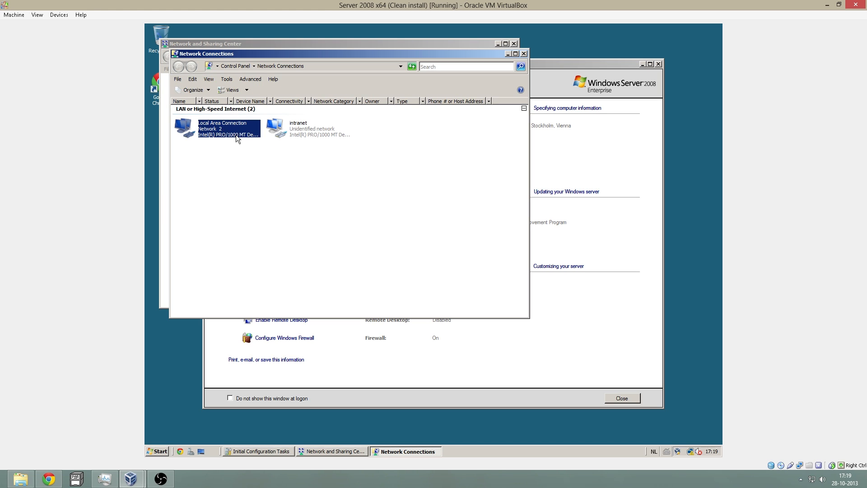
click(236, 135)
text(inte)
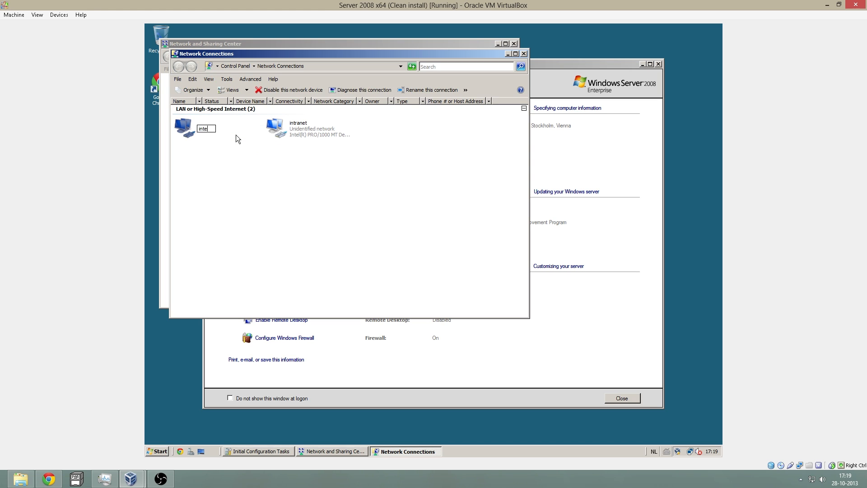
text(rnet)
key(Return)
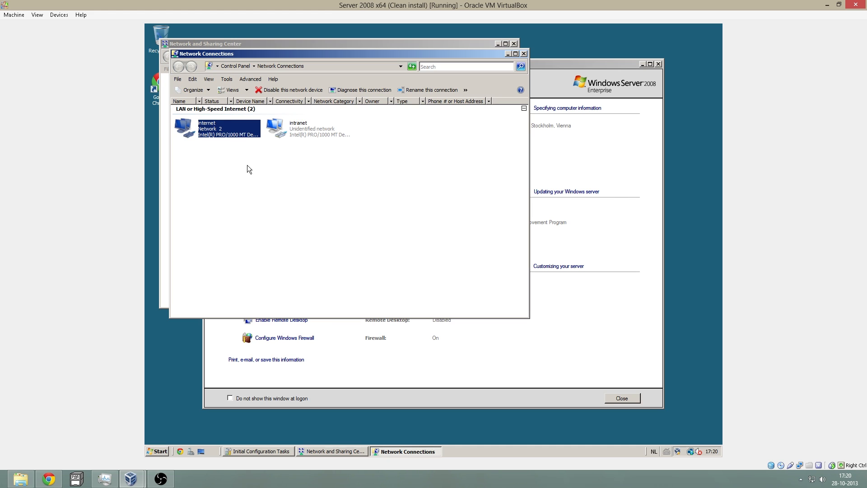
click(248, 166)
click(524, 54)
click(514, 44)
click(657, 64)
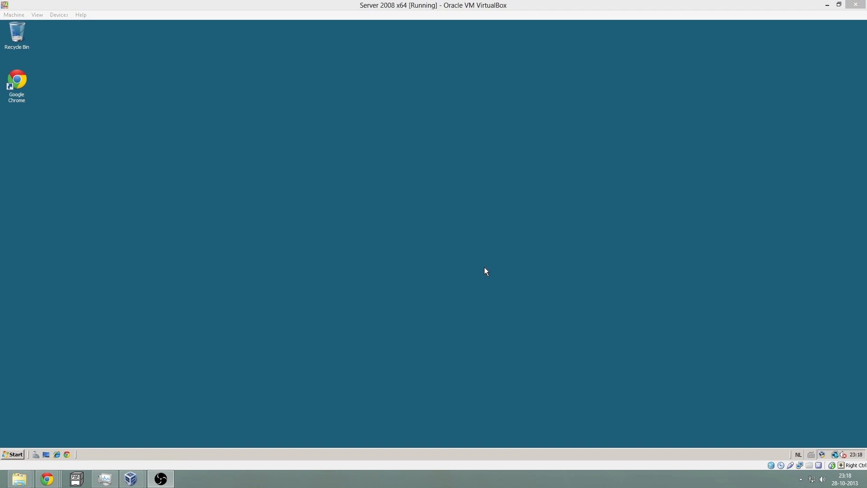
- Launch dcpromo and choose to create a new domain in a new forest
click(14, 453)
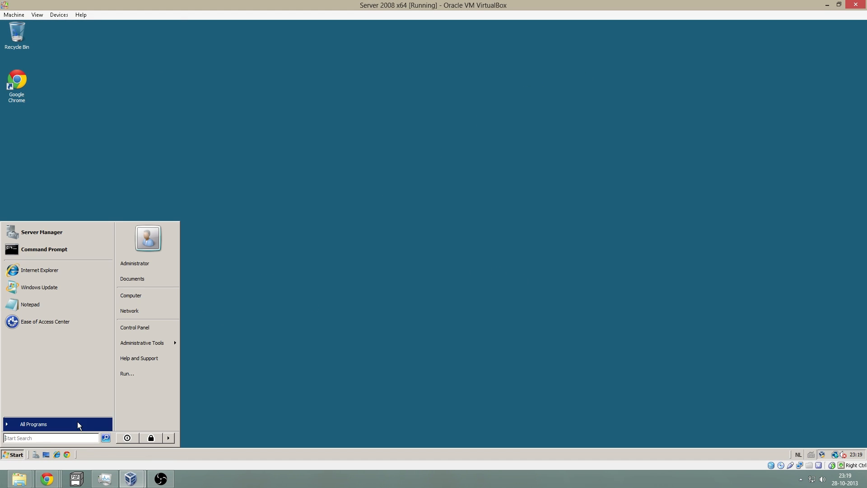
click(36, 438)
text(dcpromo)
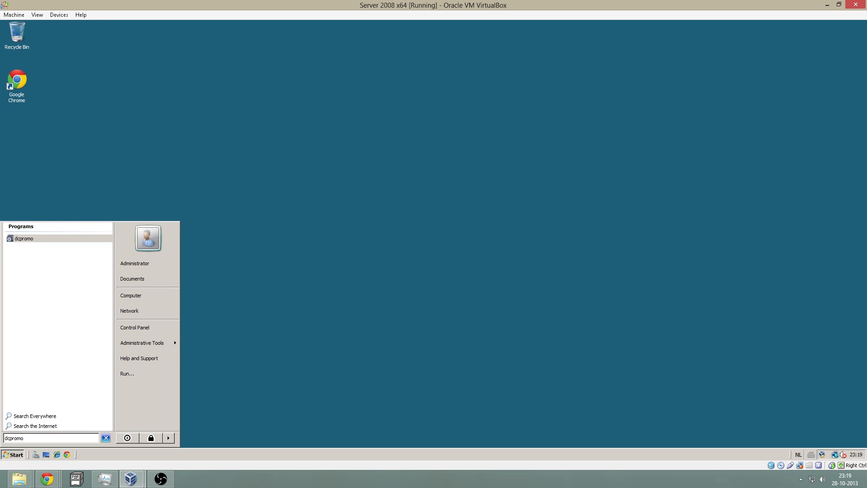
key(Return)
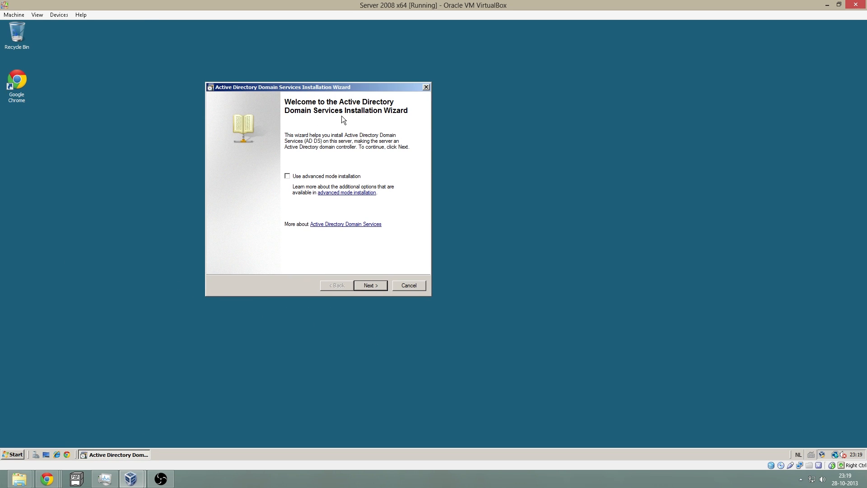
drag(316, 85, 368, 94)
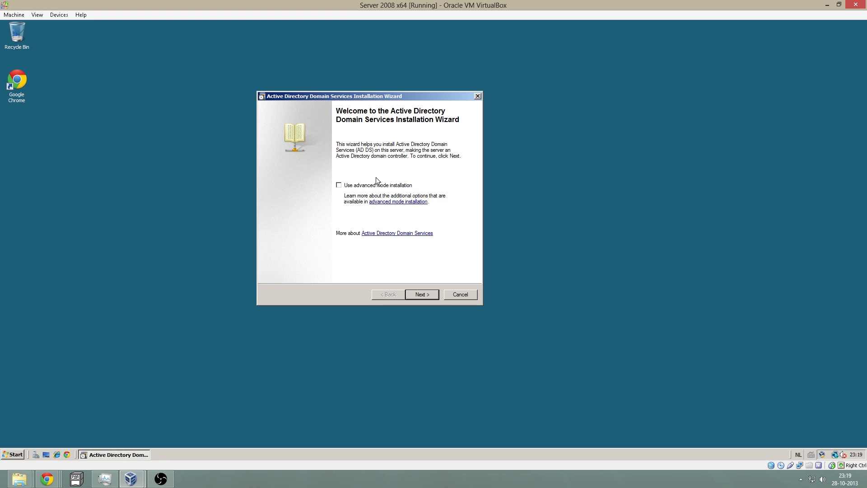
click(421, 294)
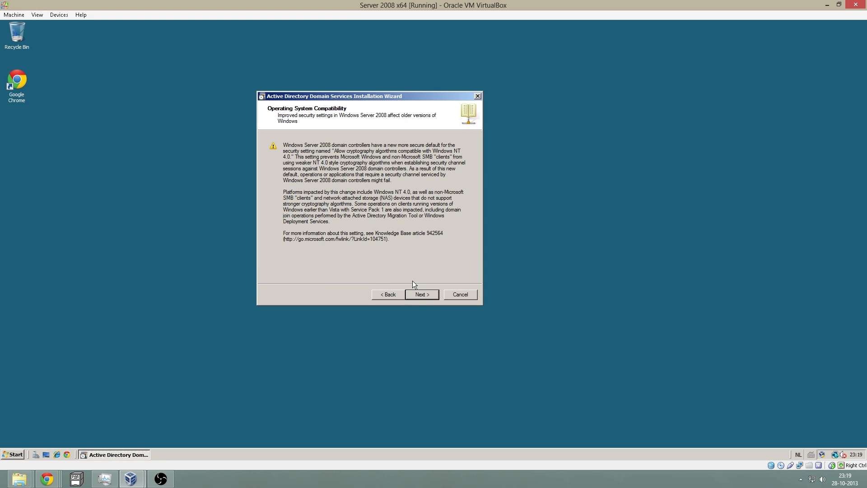
click(419, 294)
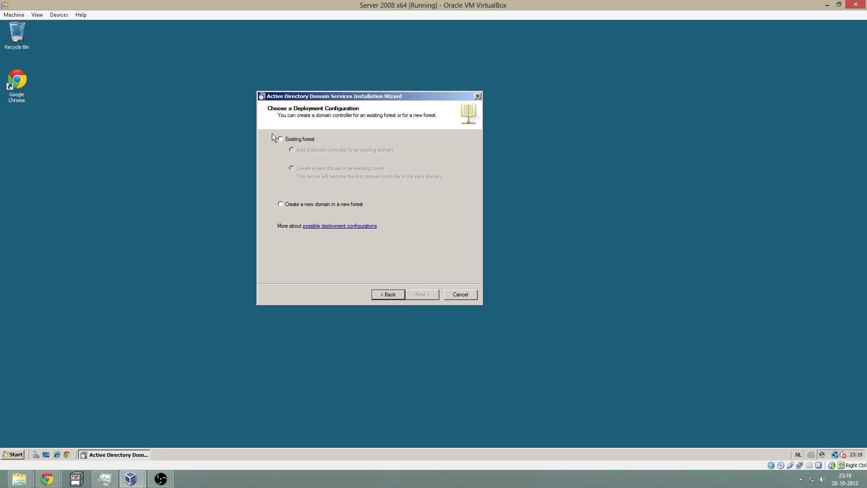
click(282, 205)
click(424, 294)
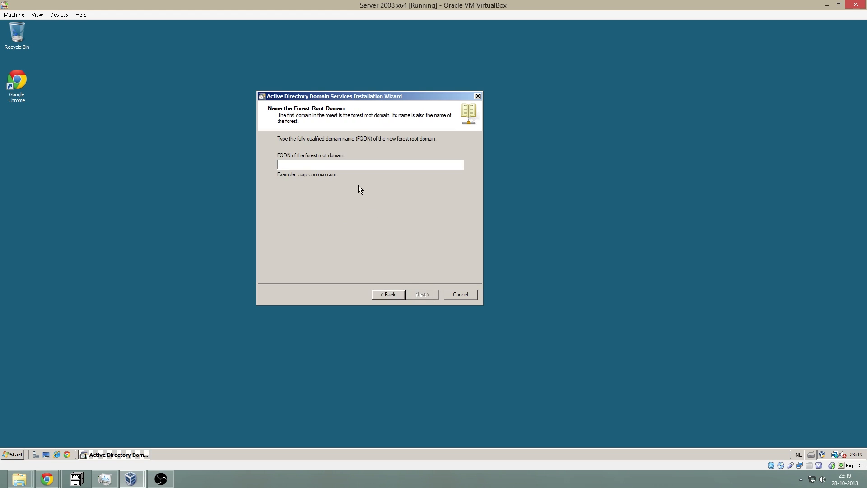
- Enter the forest root domain name and set forest functional level to Windows Server 2008
text(ma)
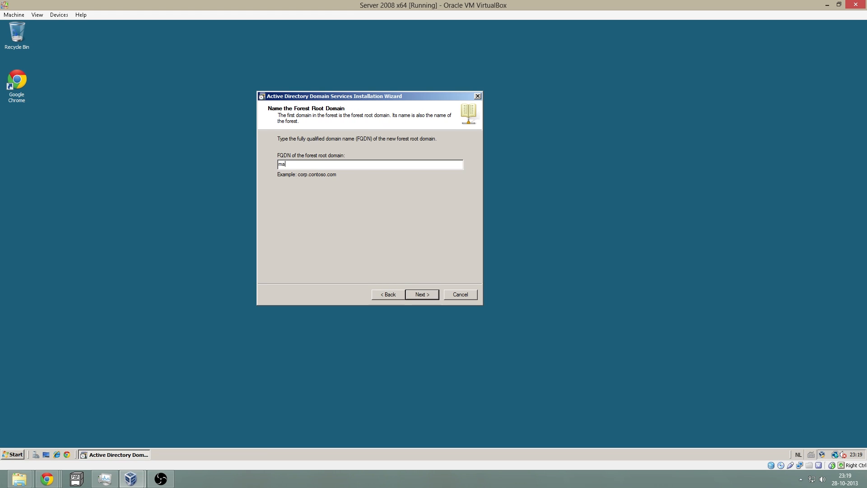
text(rtijn989.local)
click(423, 291)
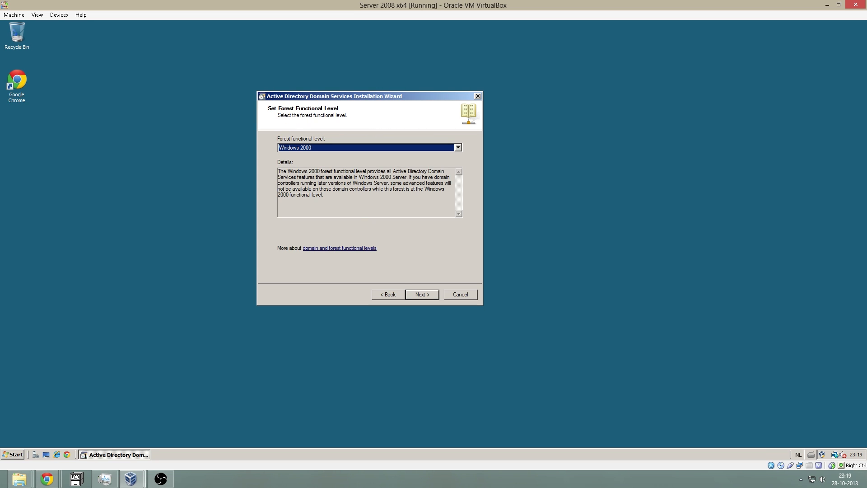
click(393, 149)
click(335, 167)
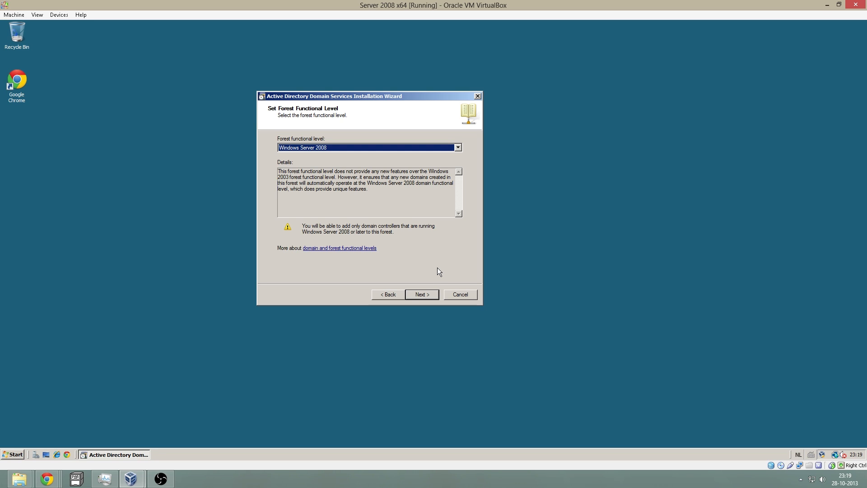
click(427, 295)
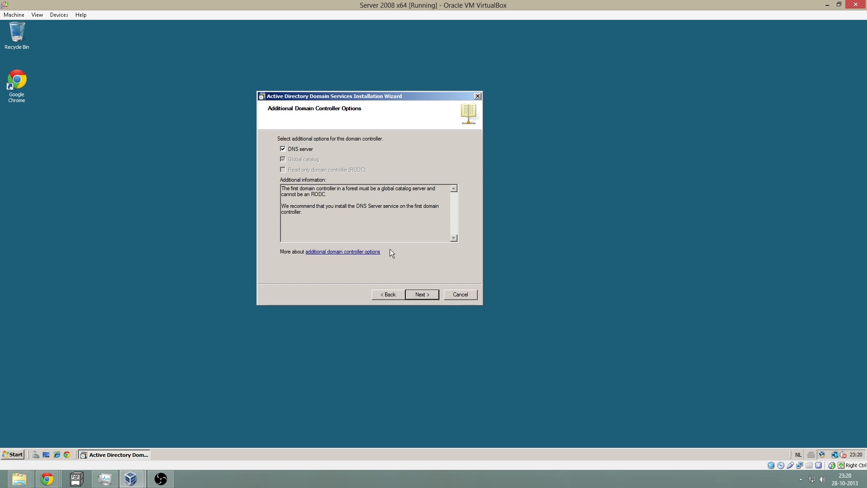
- Keep the DNS server option, accept the delegation warning, and keep the default database and log folders
click(422, 294)
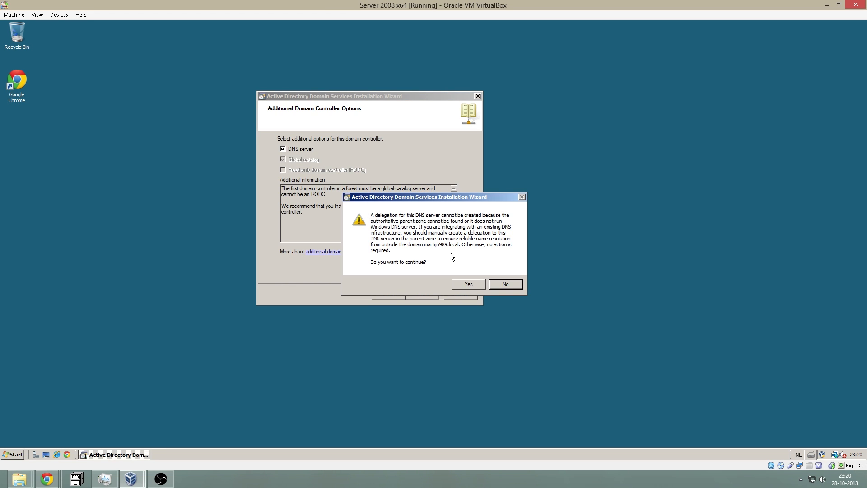
click(465, 280)
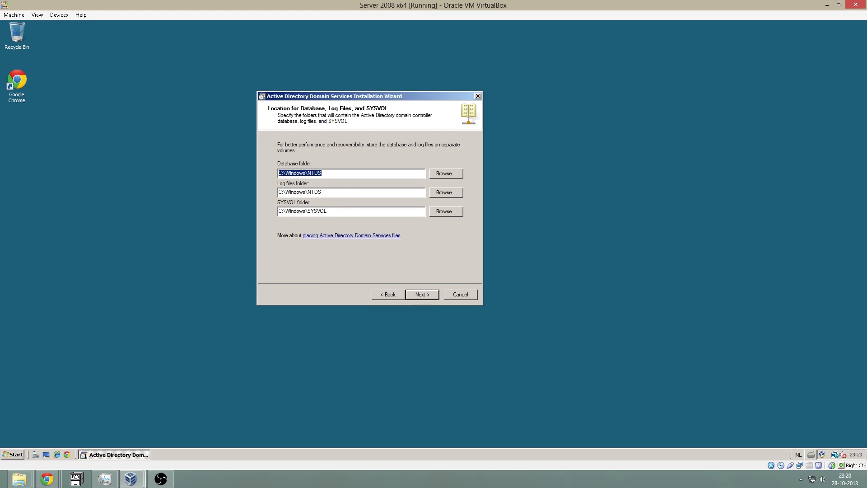
click(334, 193)
click(361, 192)
click(368, 174)
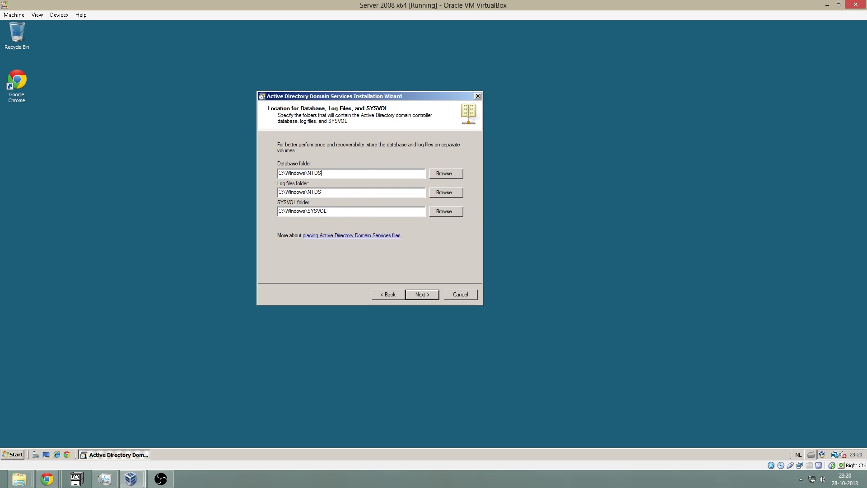
click(427, 293)
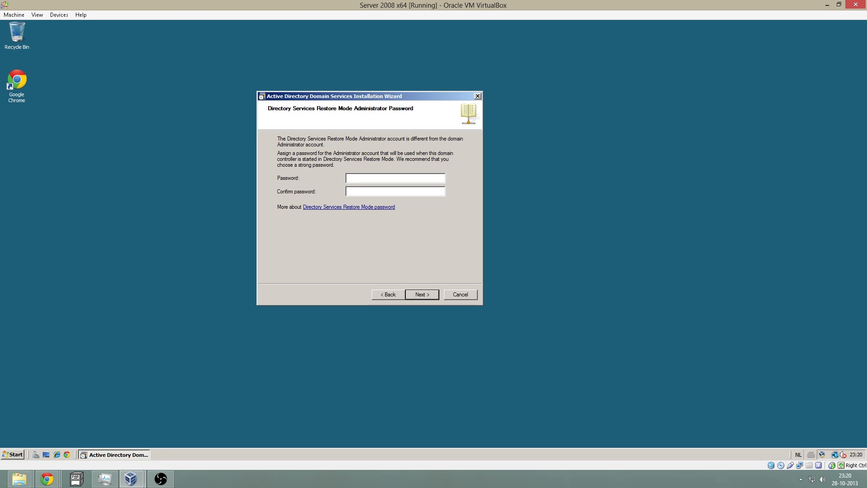
- Enter and confirm the Directory Services Restore Mode password, then proceed through the summary
text(P@ssw0rdP@ssw0r)
drag(374, 178, 350, 178)
click(375, 191)
click(420, 294)
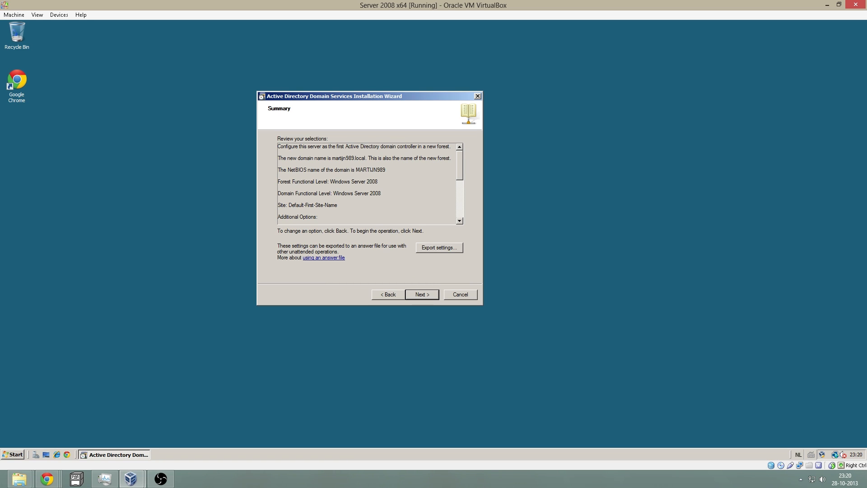
drag(462, 174, 419, 252)
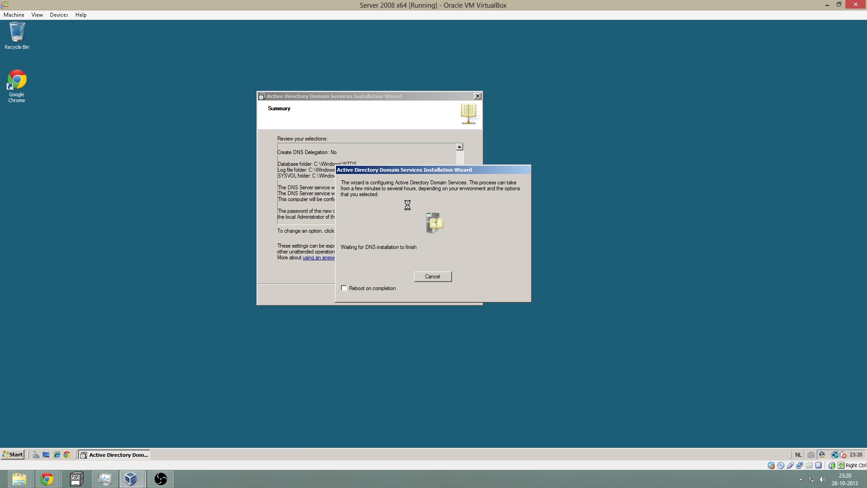
- Tick 'Reboot on completion' in the progress dialog and bring up VirtualBox Manager
click(371, 287)
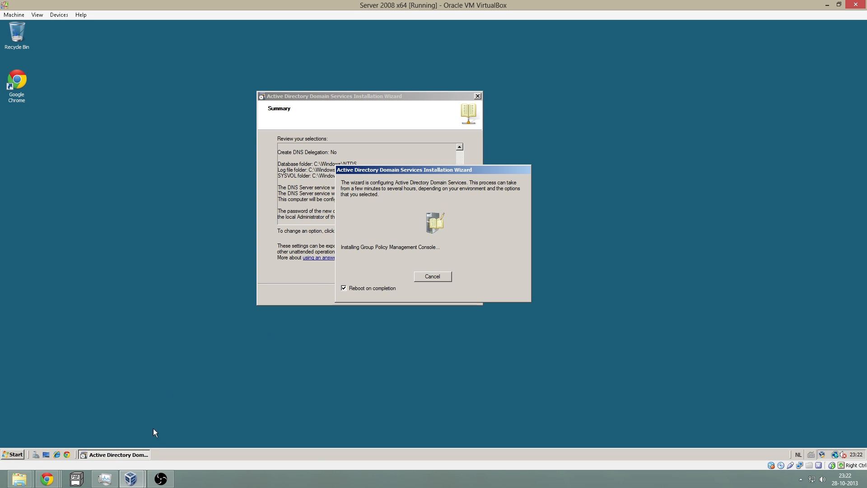
mouse_move(131, 478)
click(115, 415)
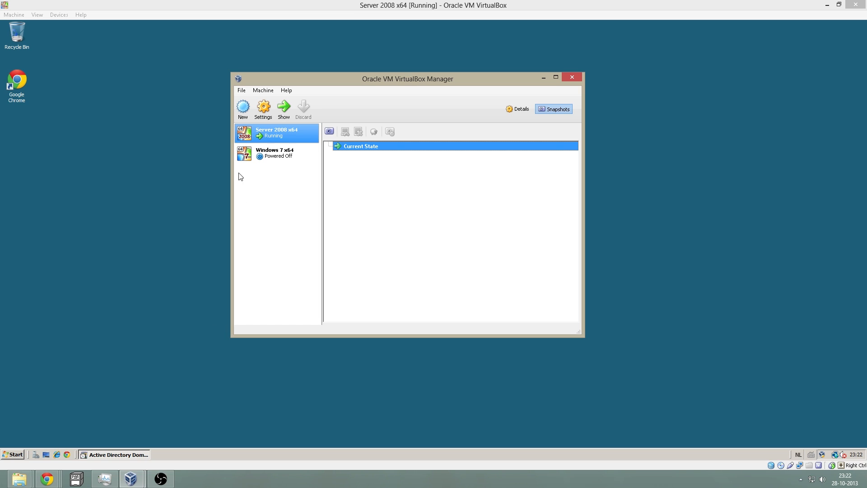
- Start the Windows 7 x64 VM, then switch back to the server to check its progress
click(270, 154)
click(283, 108)
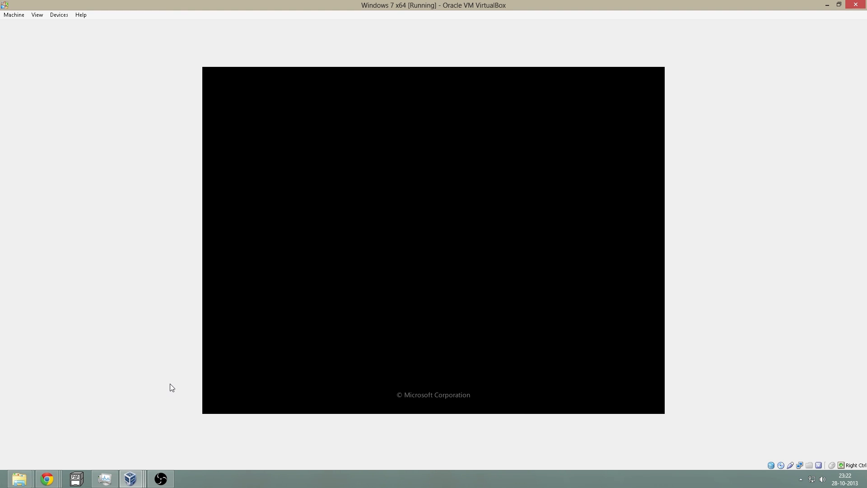
click(139, 478)
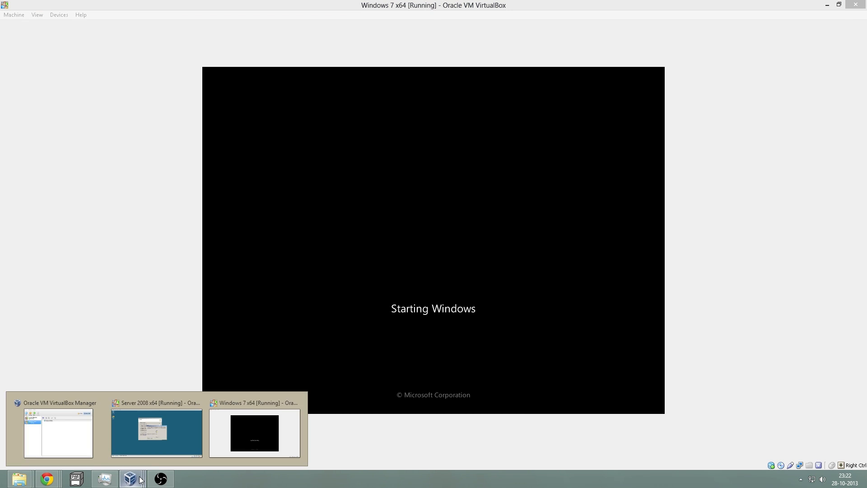
click(170, 440)
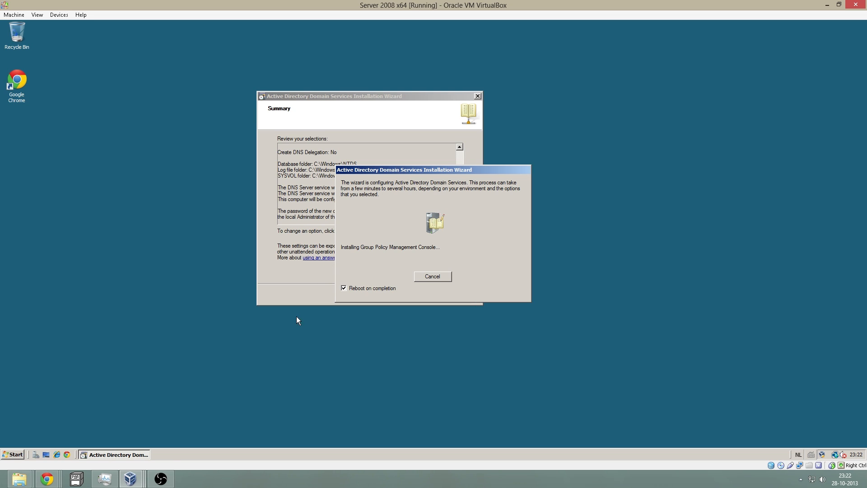
- Switch between the server and Windows 7 windows until Windows 7 reaches its desktop
mouse_move(130, 479)
click(236, 443)
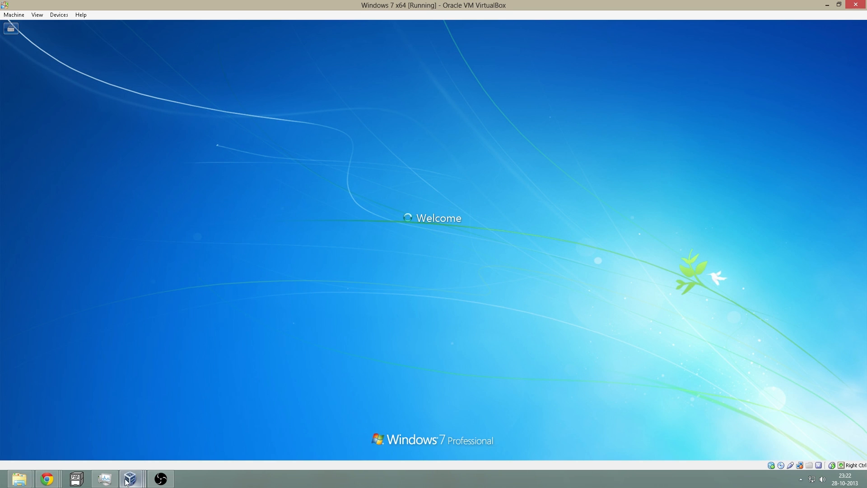
mouse_move(130, 478)
click(164, 448)
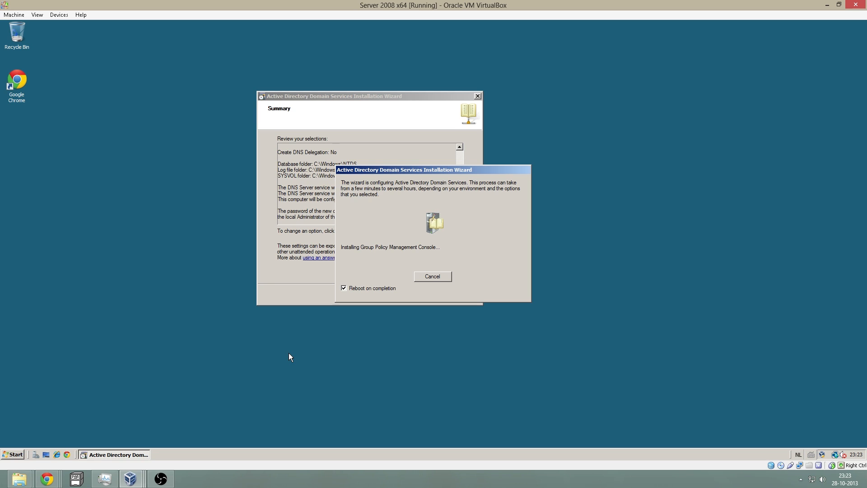
click(130, 478)
click(252, 440)
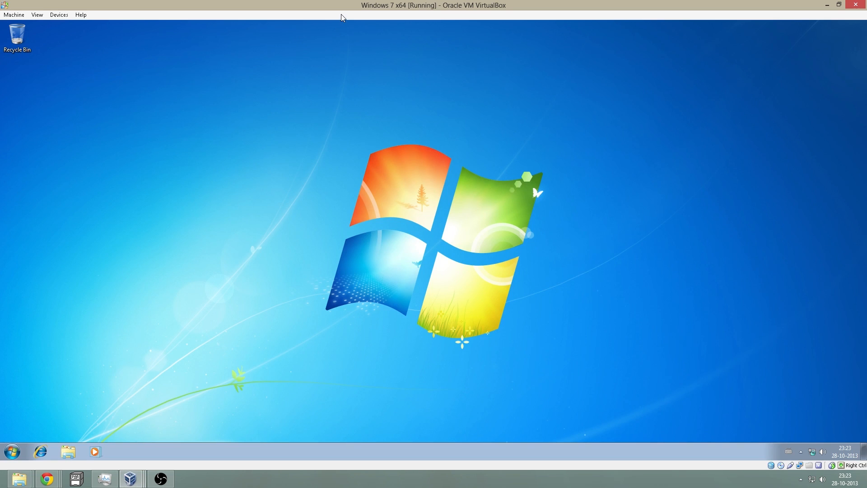
- Snap the server window to the left half and enlarge the Windows 7 window across the right half
drag(355, 8, 614, 14)
drag(424, 6, 199, 30)
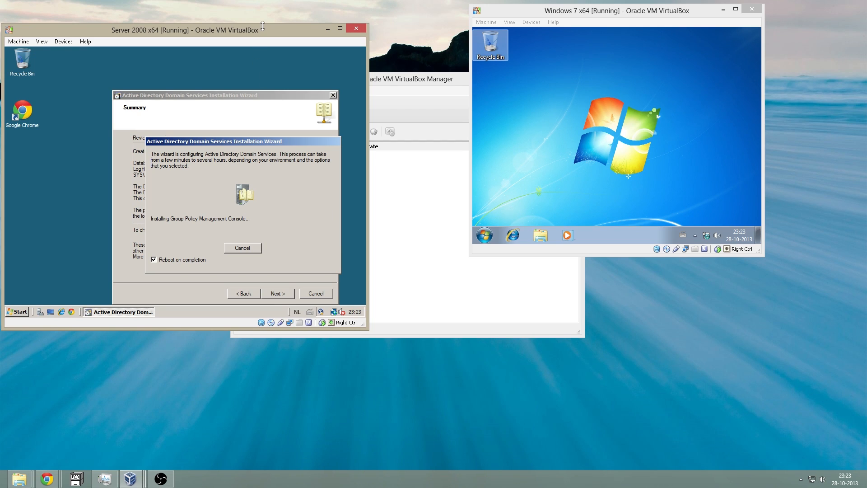
key(super+Left)
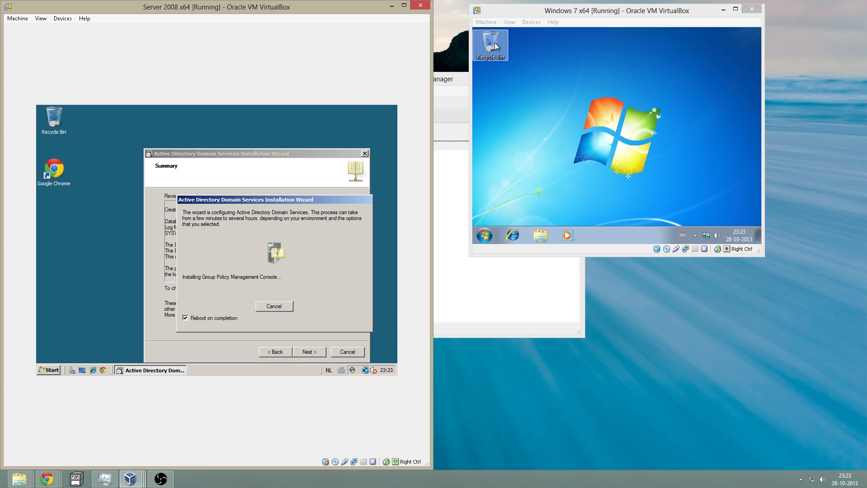
click(541, 13)
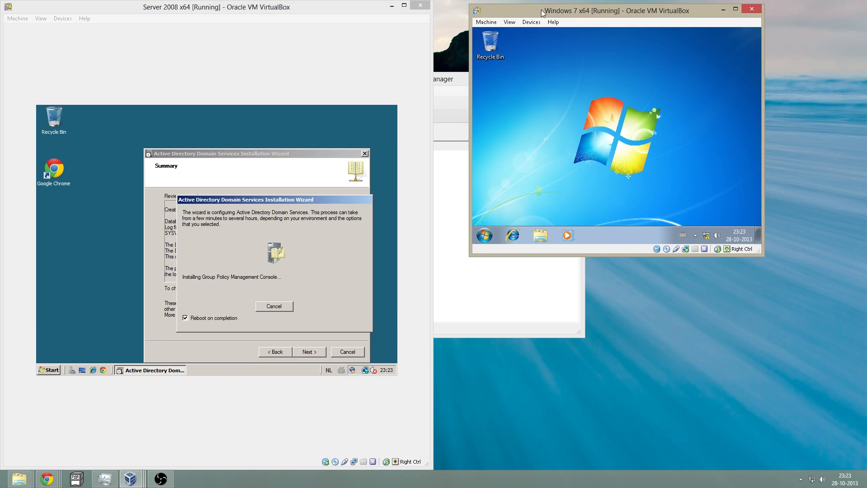
drag(542, 13, 509, 10)
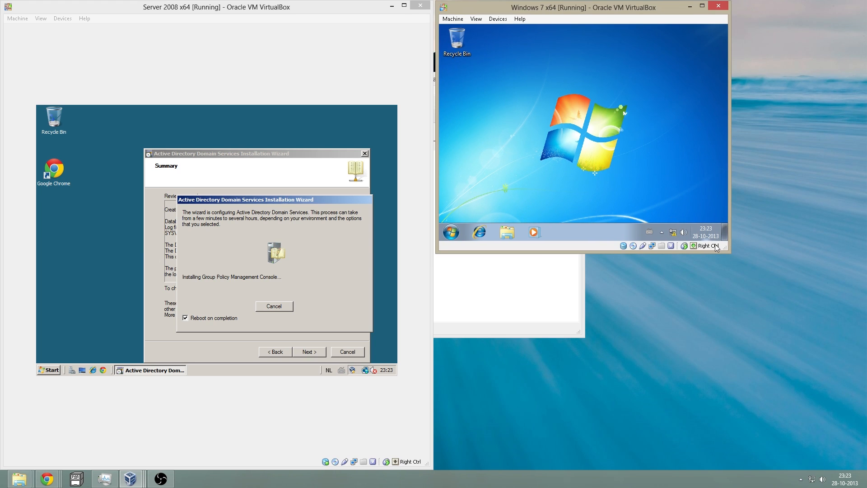
drag(728, 252, 857, 460)
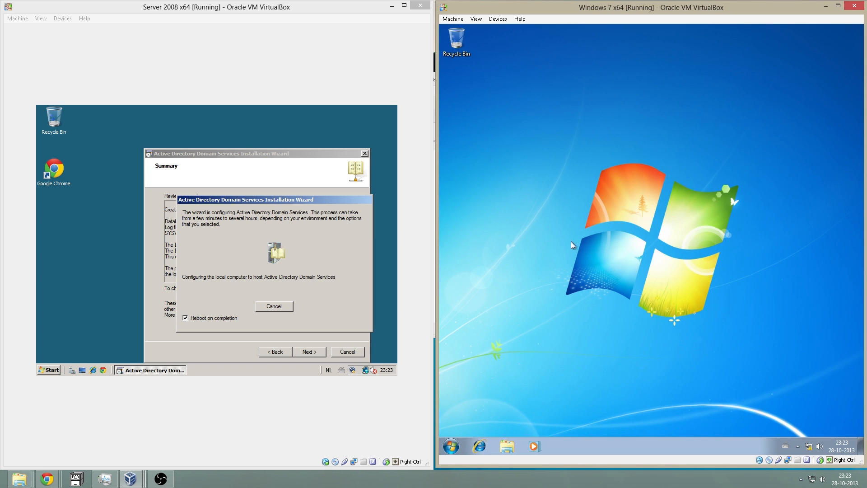
- Unsnap the Server 2008 window into a floating window and resize it
click(396, 81)
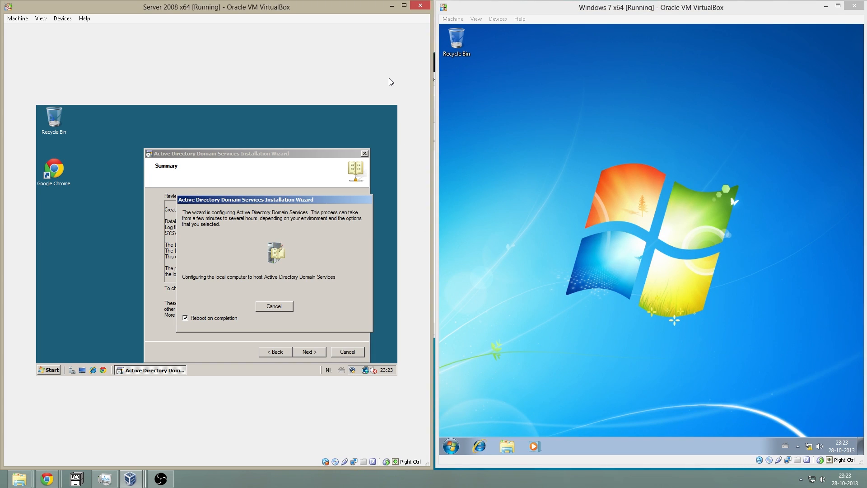
drag(291, 8, 223, 13)
drag(365, 307, 429, 468)
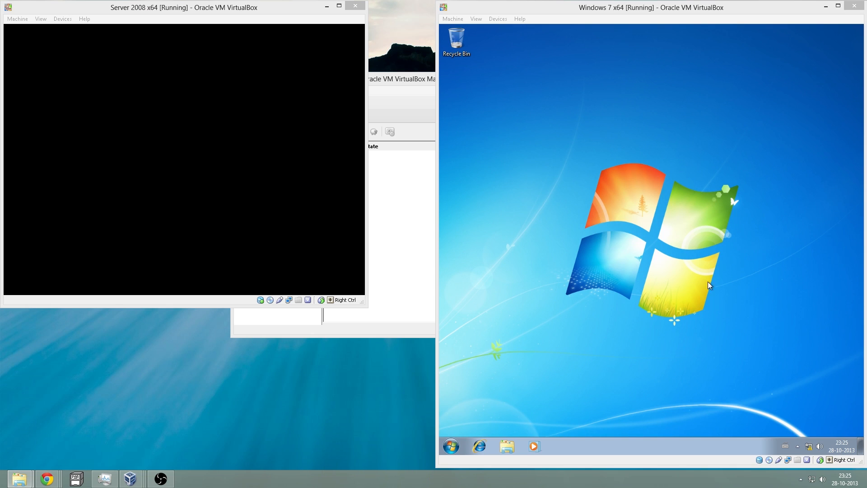
- Focus the Server 2008 window and wait through the 'Applying computer settings' boot screen
click(353, 159)
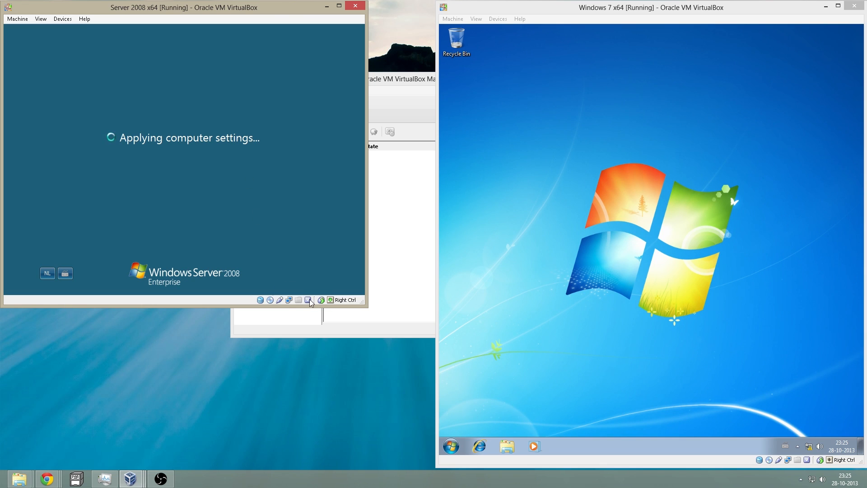
mouse_move(309, 298)
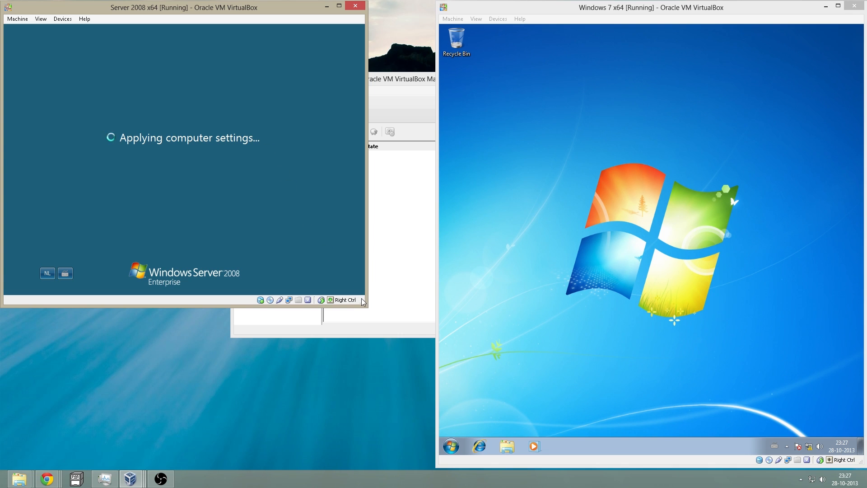
- Resize the Server 2008 window and log on as Administrator using Ctrl+Alt+Del and the password
drag(363, 301, 430, 457)
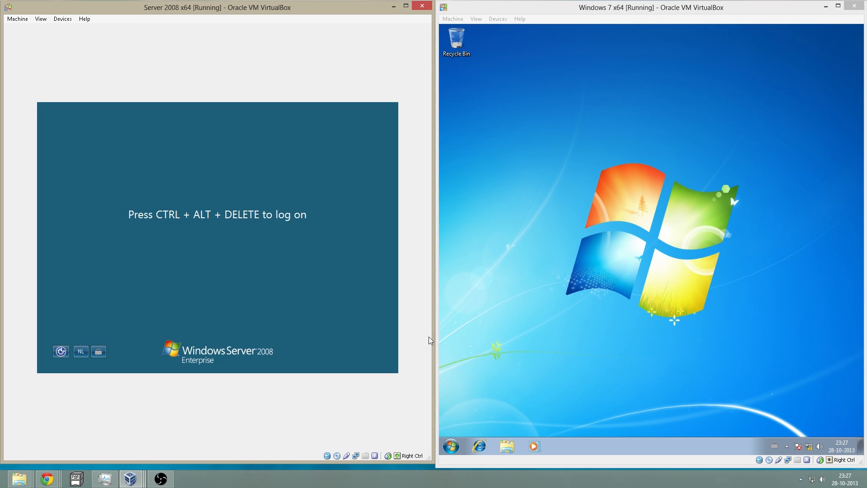
drag(431, 334, 425, 334)
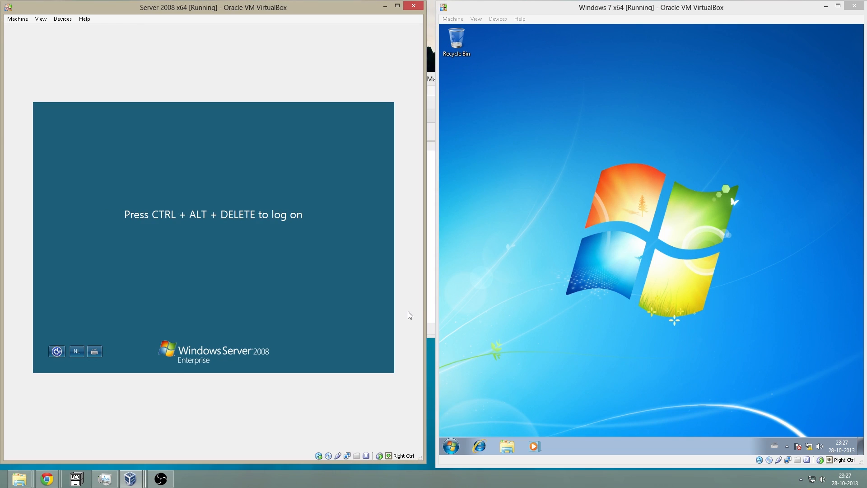
key(ctrl+Delete)
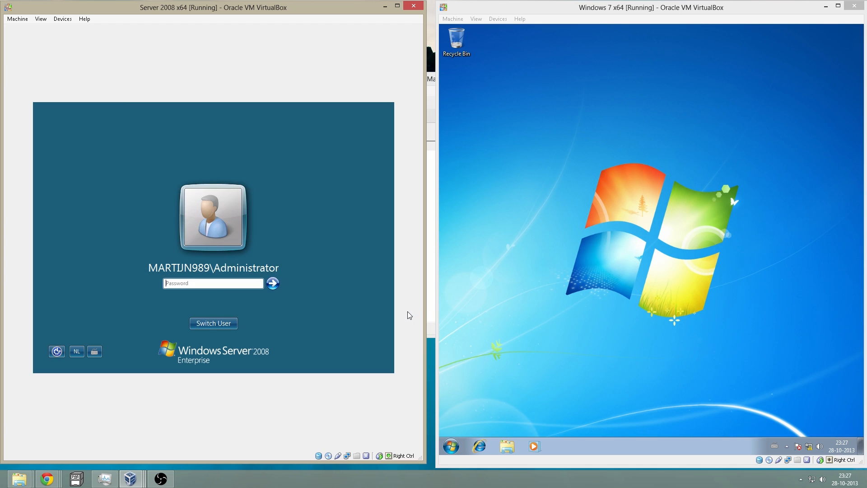
text(********)
key(Return)
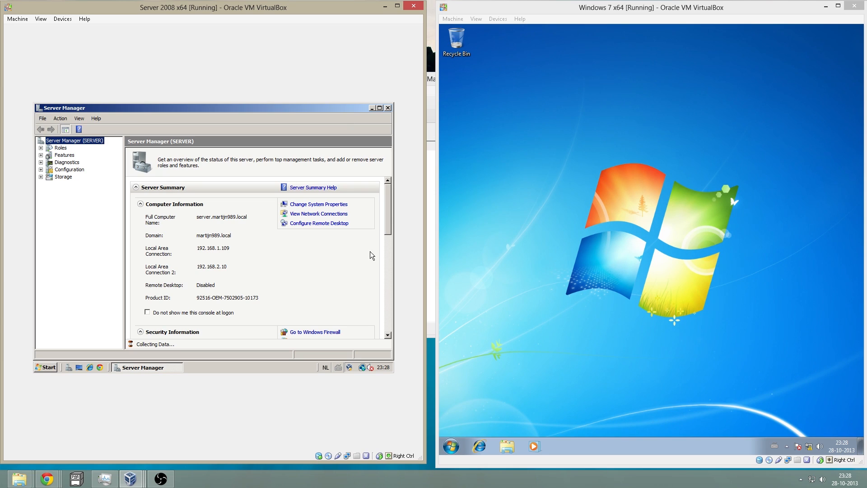
- View the installed Roles in Server Manager, stretch the server window to full height, and minimize Server Manager
click(61, 148)
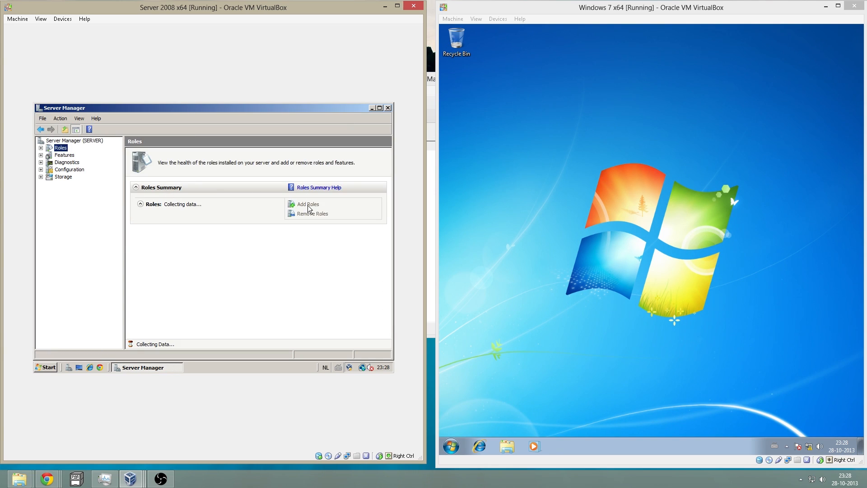
drag(342, 1, 338, 15)
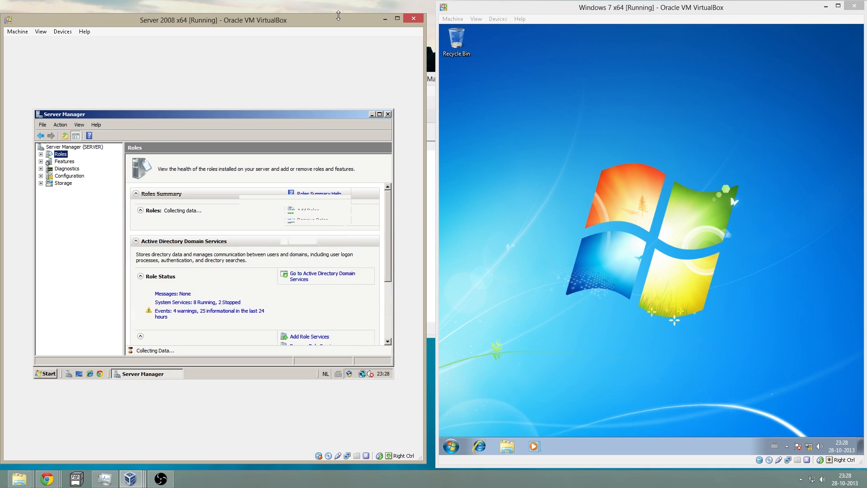
double_click(338, 15)
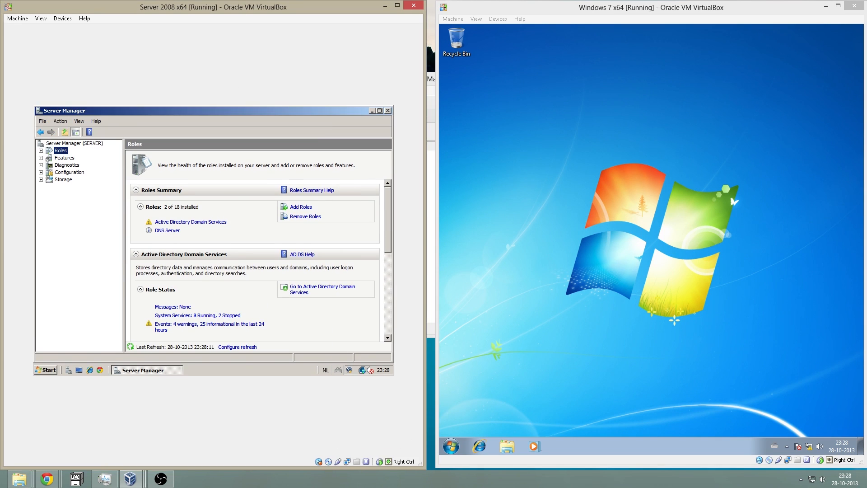
click(371, 111)
- Set the Server 2008 display resolution to 1024 by 768 through Personalize and keep the new settings
right_click(169, 179)
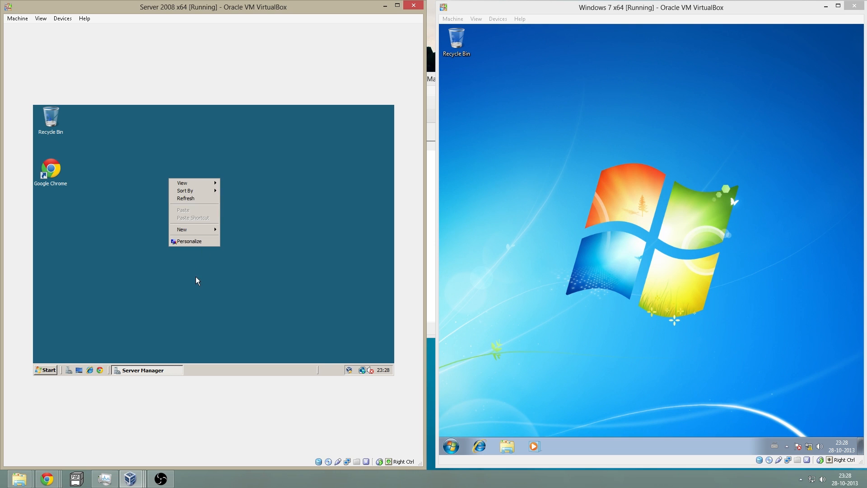
click(199, 242)
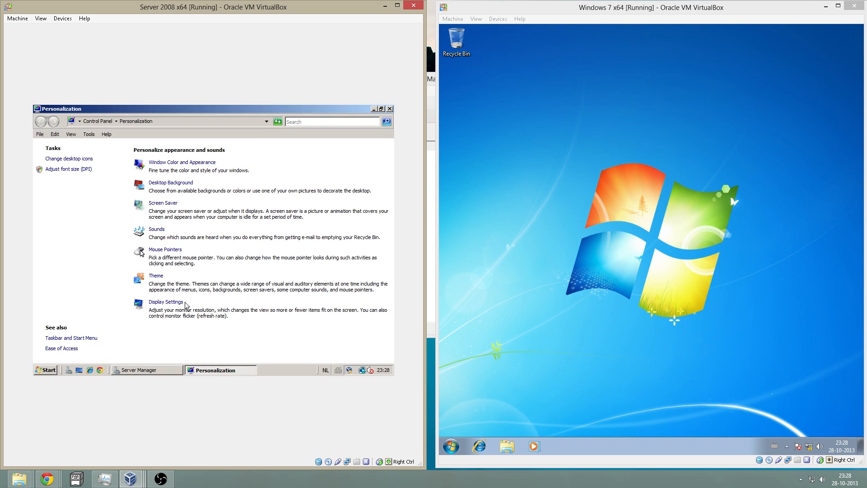
click(175, 301)
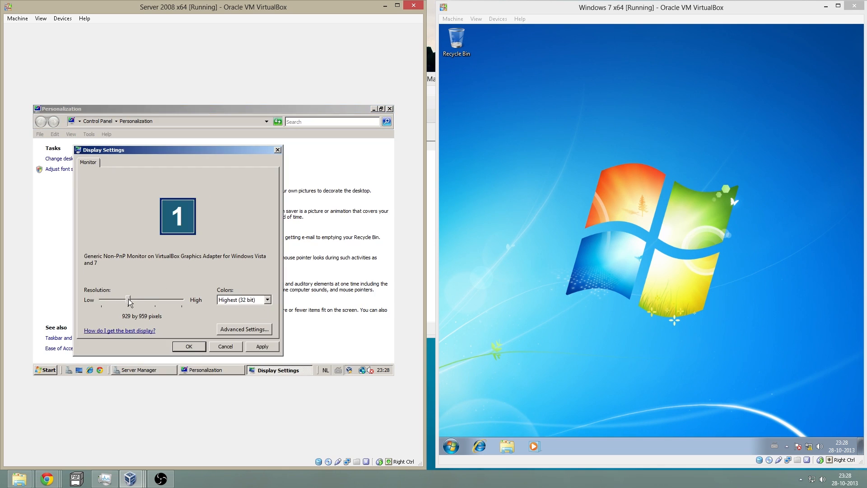
click(163, 302)
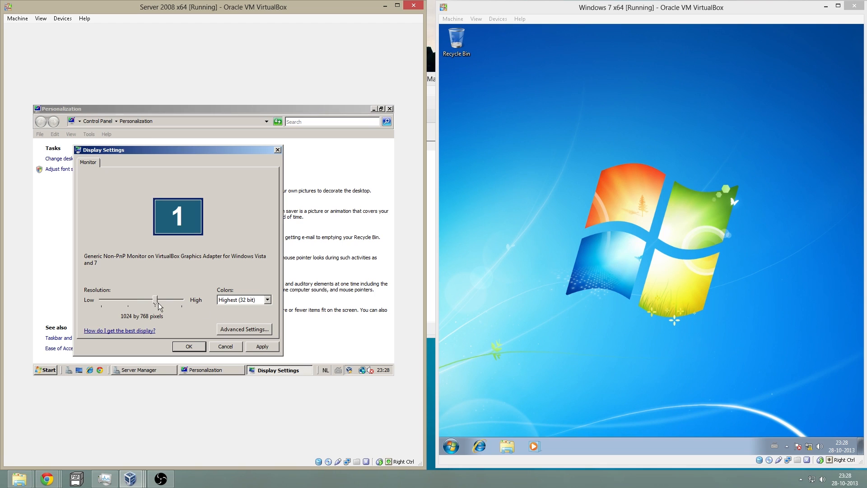
click(258, 347)
click(178, 186)
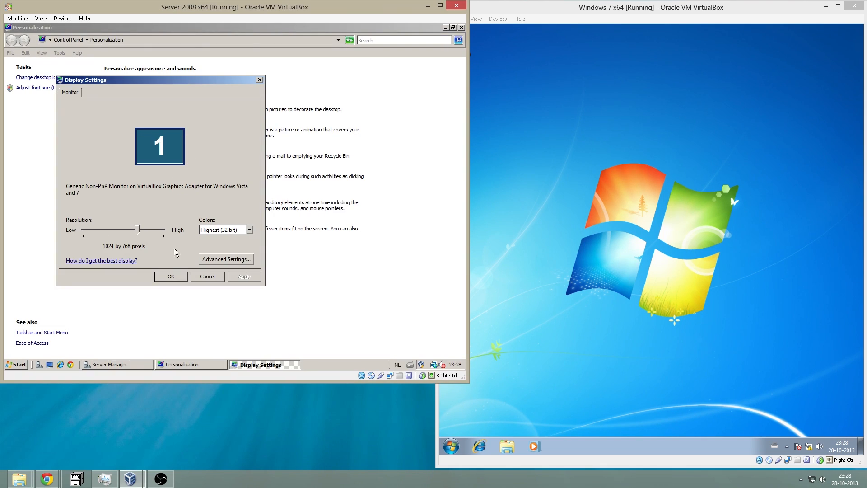
click(171, 276)
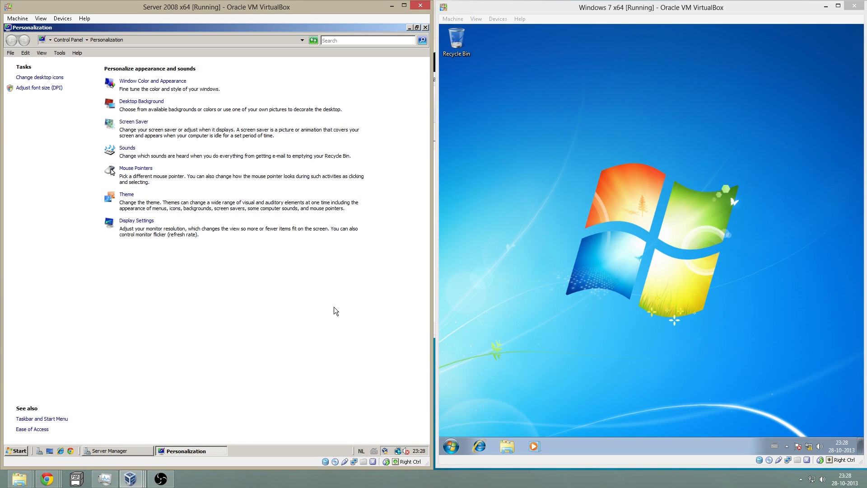
click(425, 27)
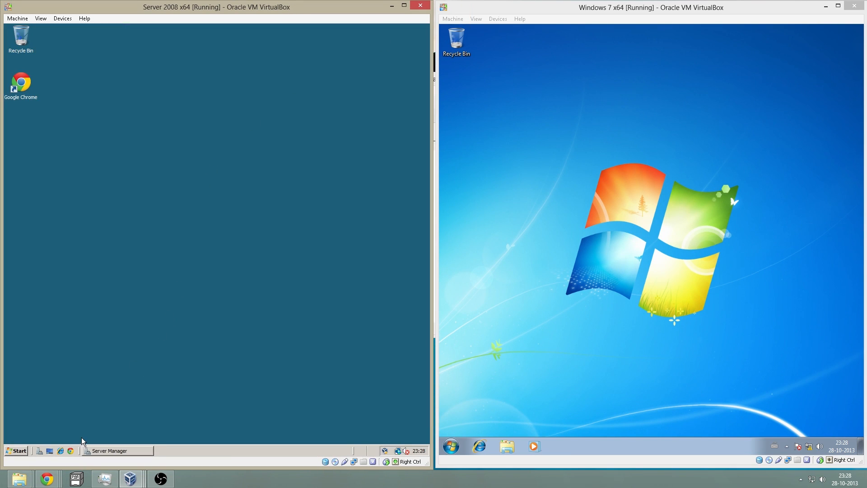
- Add the DHCP Server role, unbinding 192.168.1.109 so only 192.168.2.10 serves clients
click(102, 449)
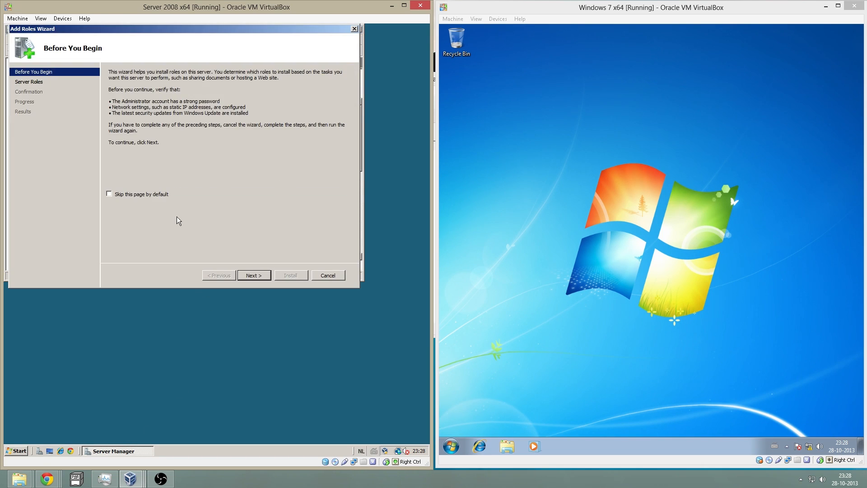
click(246, 275)
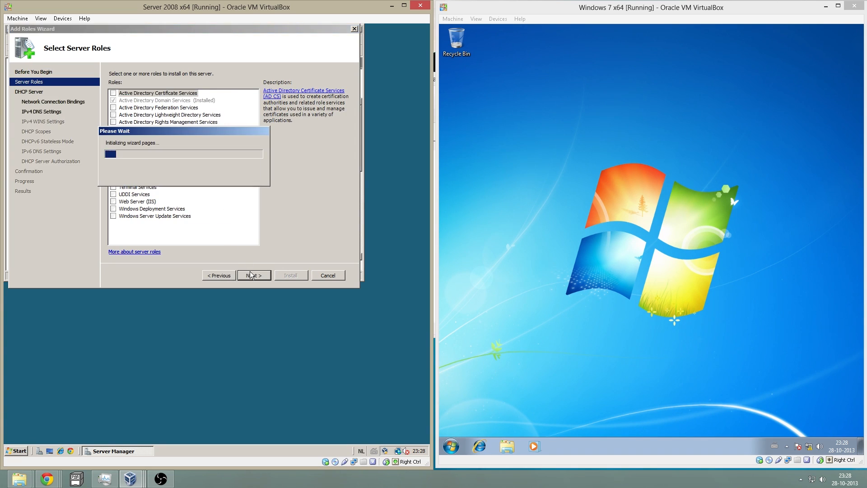
click(254, 275)
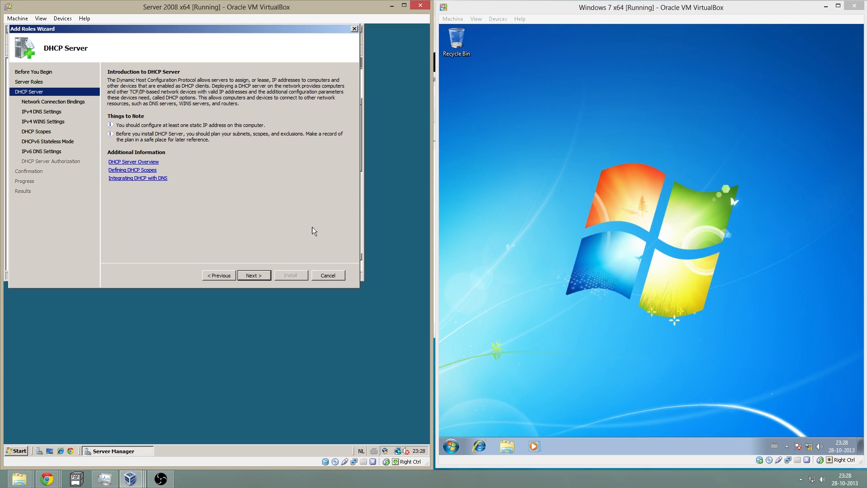
click(254, 275)
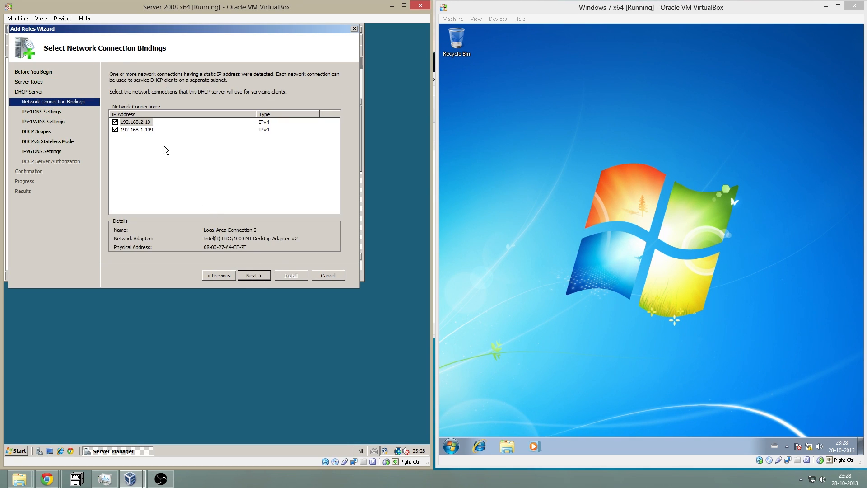
click(114, 130)
- Validate DNS server 192.168.2.10, skip WINS, and open the Add Scope dialog for a new DHCP scope
click(583, 215)
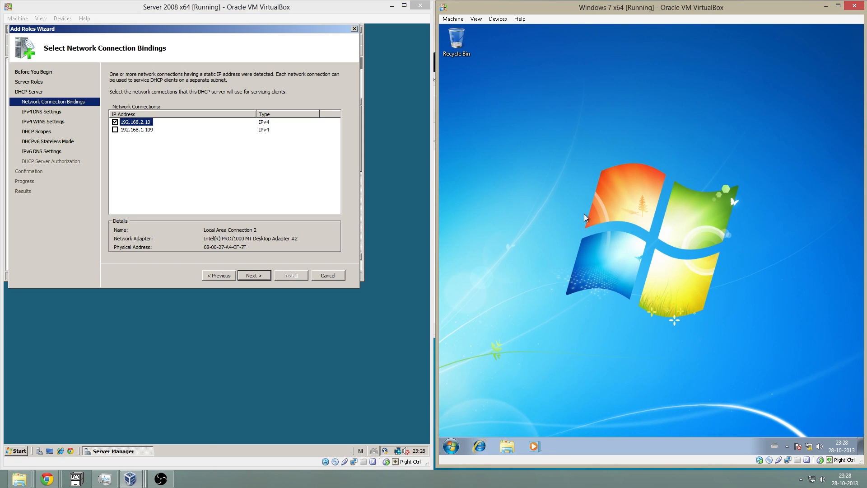
click(256, 273)
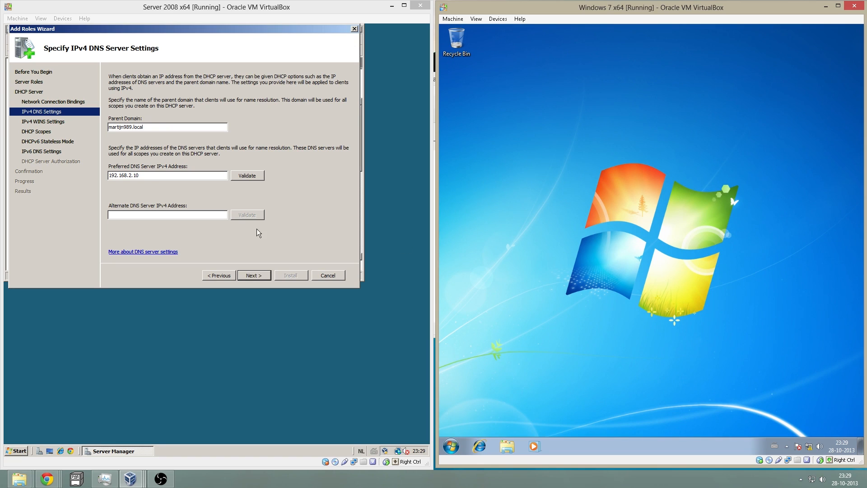
click(247, 175)
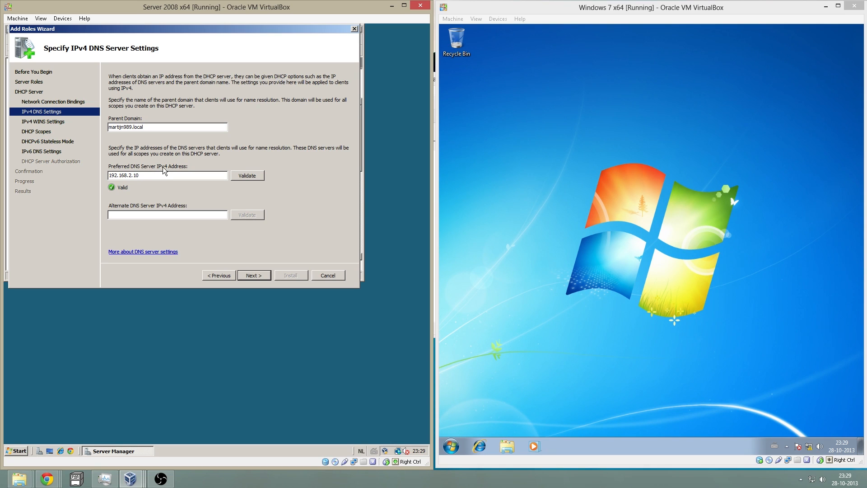
click(261, 275)
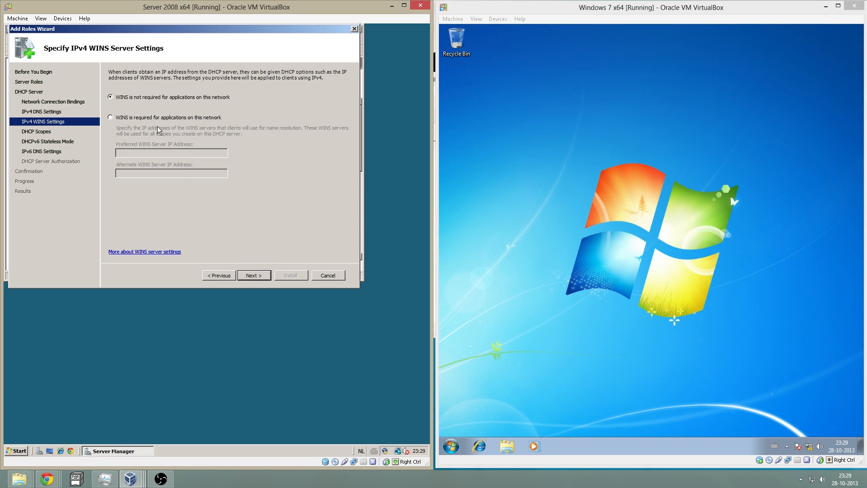
click(245, 272)
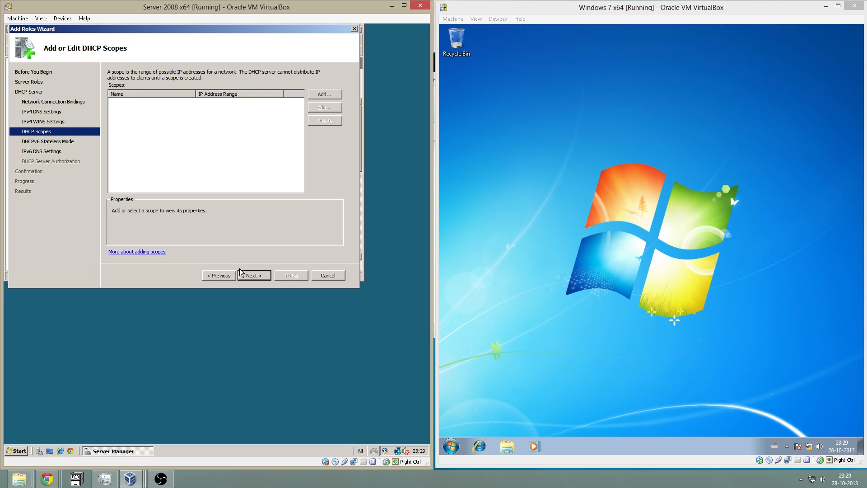
click(323, 94)
drag(202, 89, 256, 153)
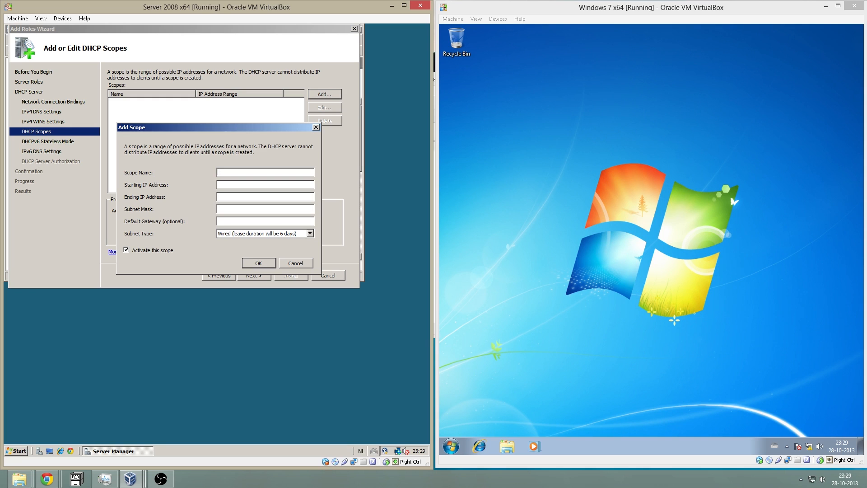
- Enter scope name computers, range 192.168.2.20–192.168.2.25, mask 255.255.255.0, and save it
text(computers)
text(192.168)
text(.2)
text(.20)
text(192.168)
text(.2.)
text(25)
text(255.255)
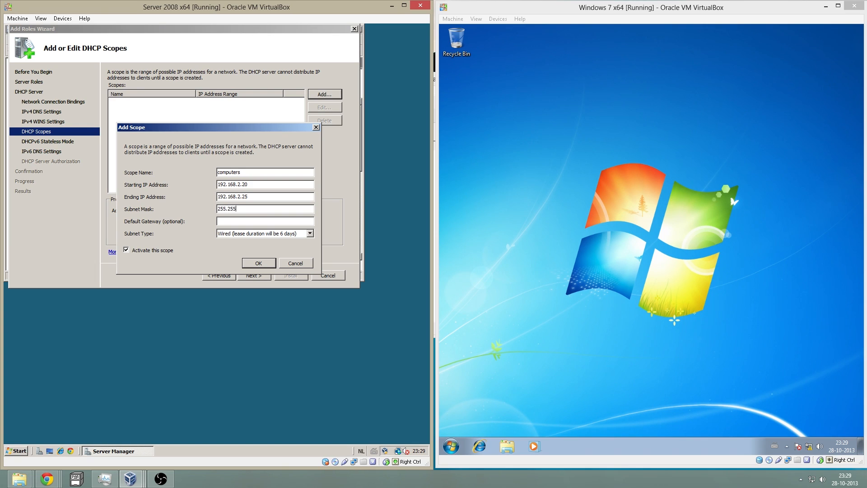
text(.255.0)
click(258, 264)
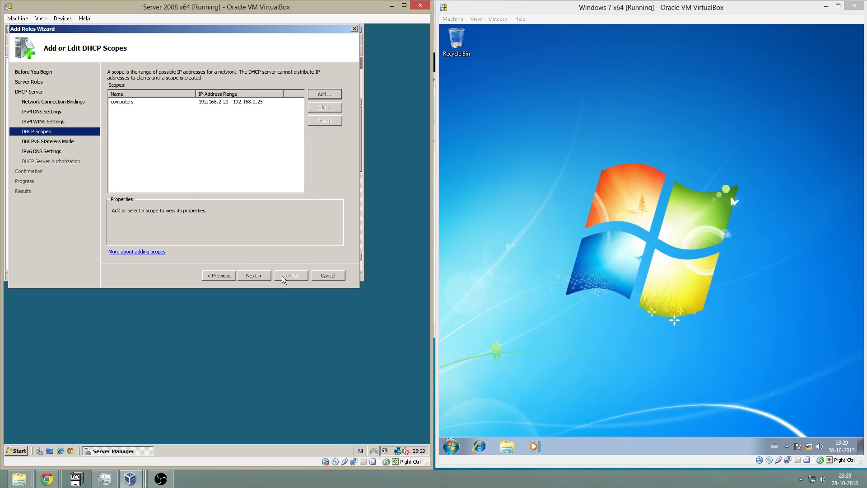
- Disable DHCPv6 stateless mode, keep current administrator credentials, and start the DHCP Server installation
click(261, 276)
click(175, 150)
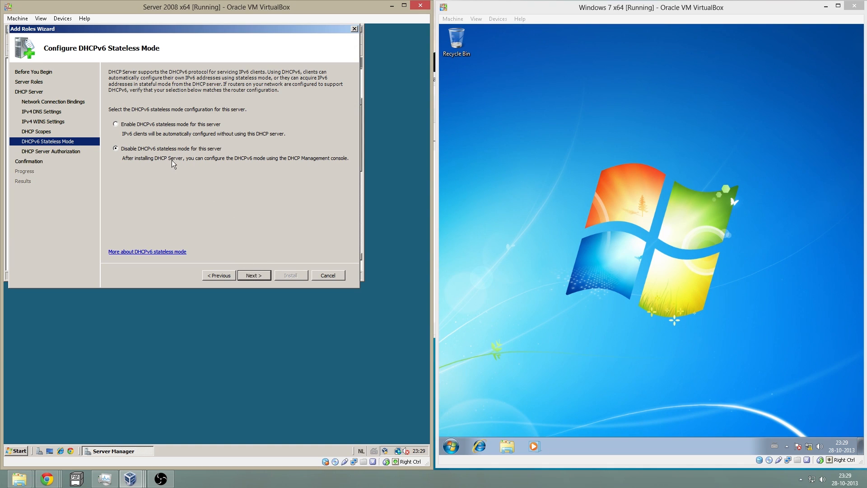
click(257, 275)
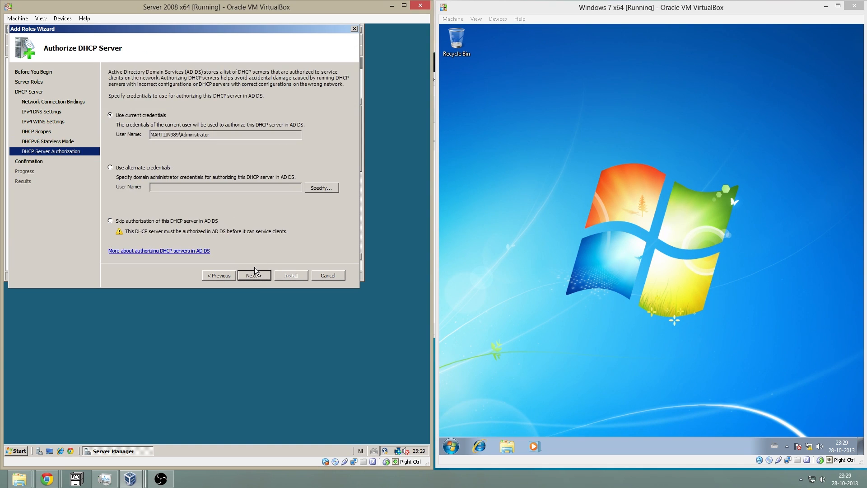
drag(154, 135, 211, 135)
click(212, 134)
click(255, 276)
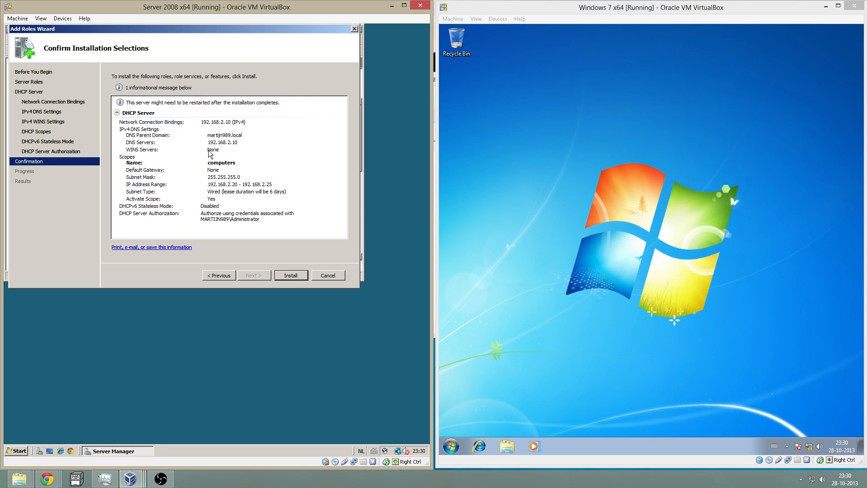
click(290, 276)
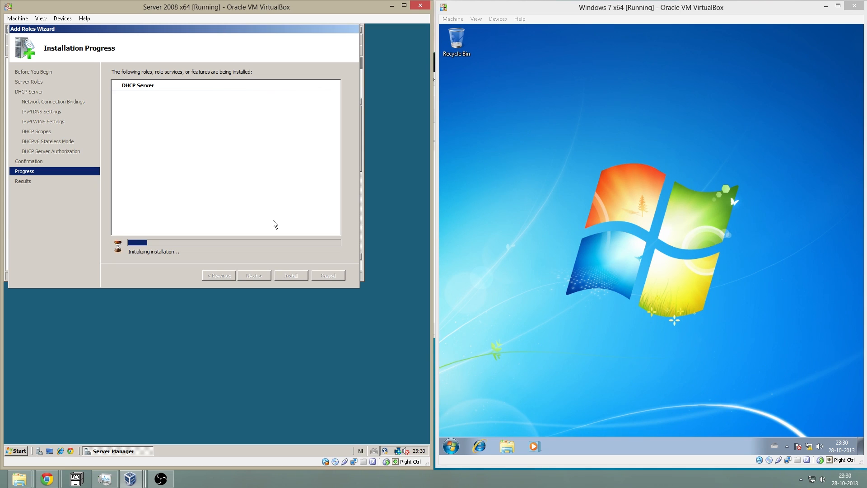
- On Windows 7, launch cmd from Start search and run ipconfig
click(451, 446)
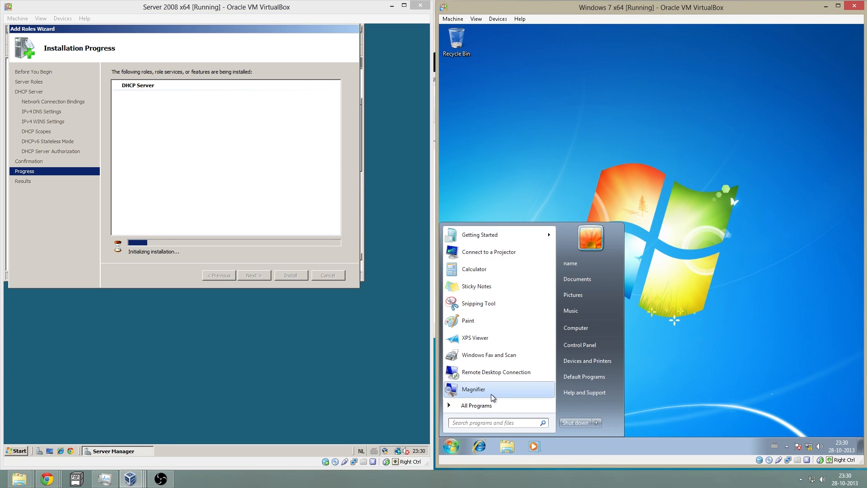
text(cmd)
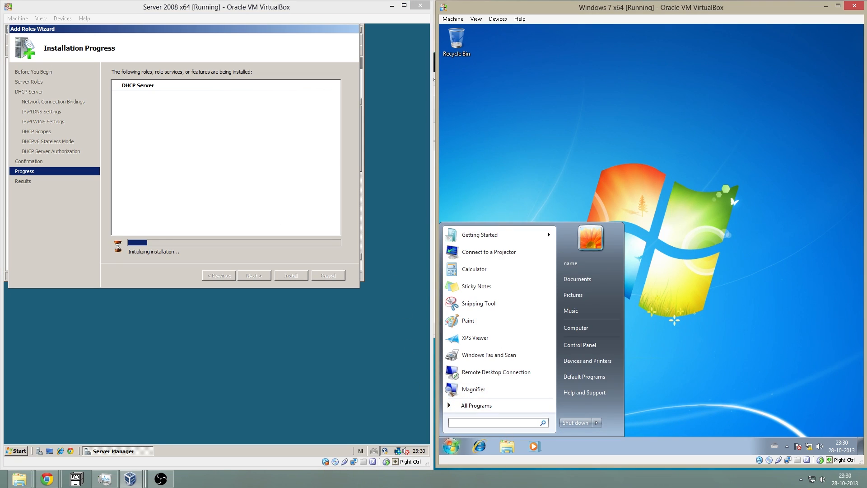
key(Return)
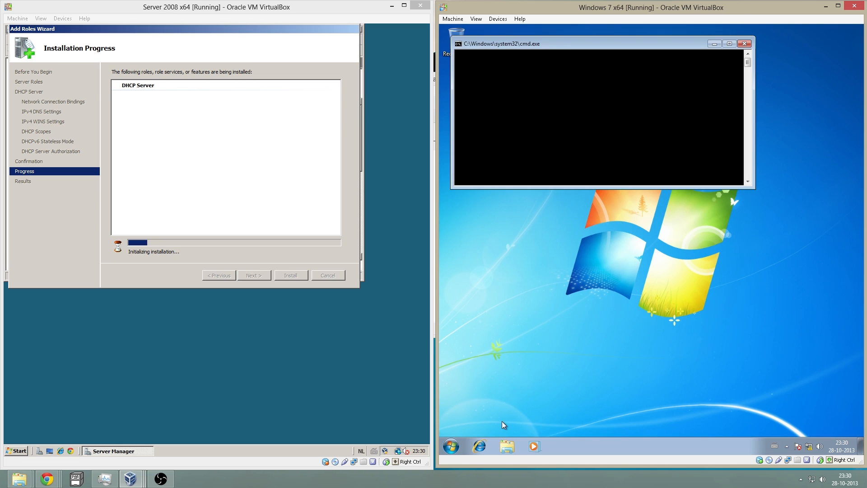
text(ipconfig)
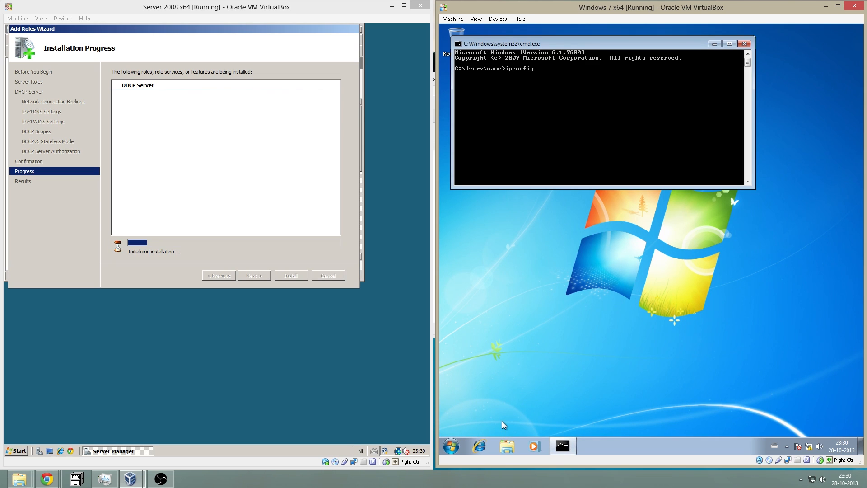
key(Return)
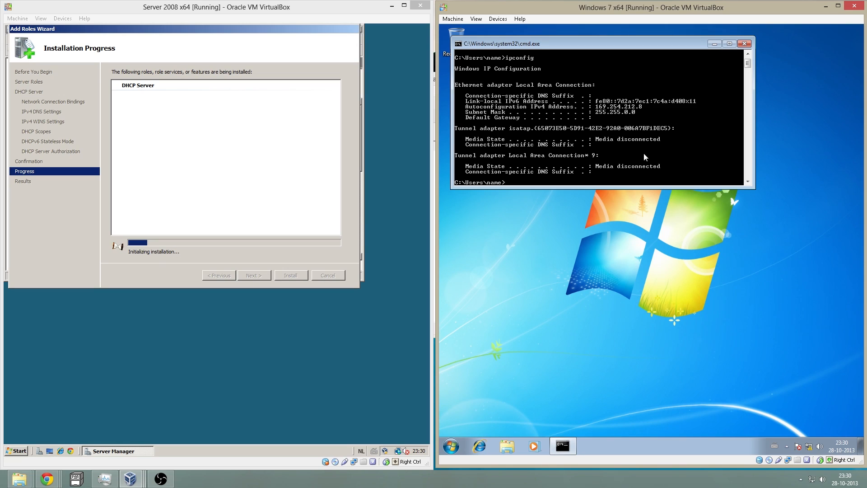
- Make the command prompt taller and reposition the server's setup wizard while installation completes
drag(580, 186, 581, 216)
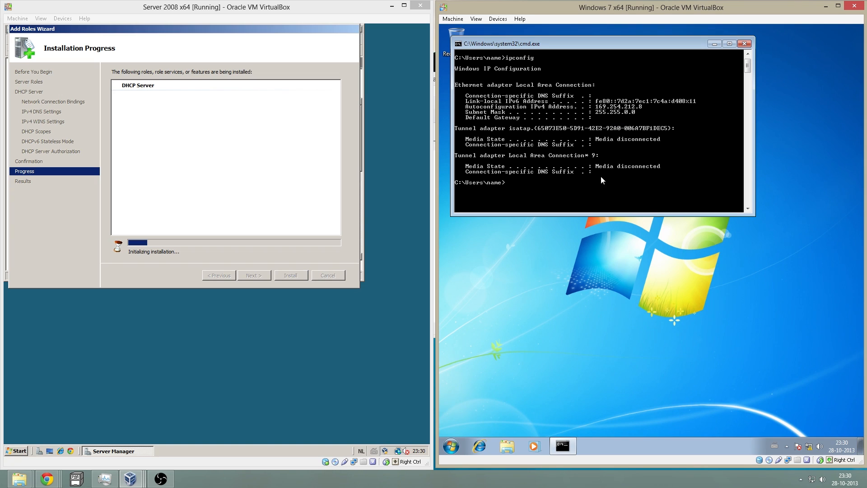
drag(598, 214, 598, 226)
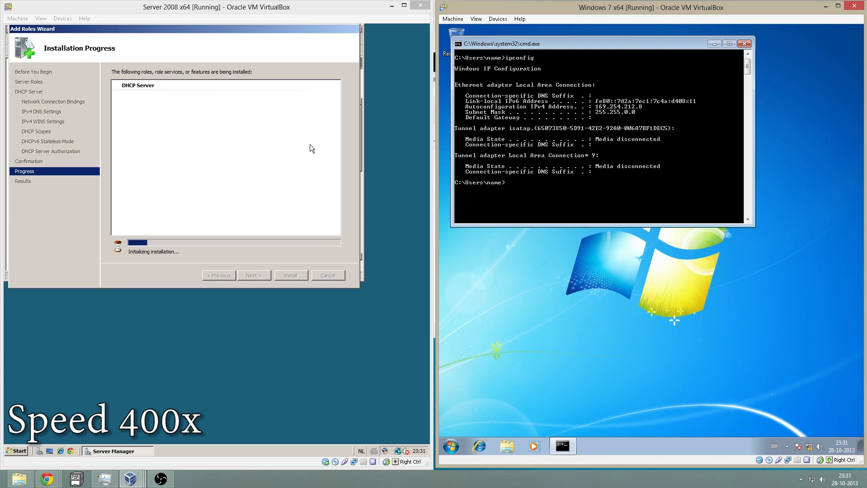
drag(211, 31, 220, 56)
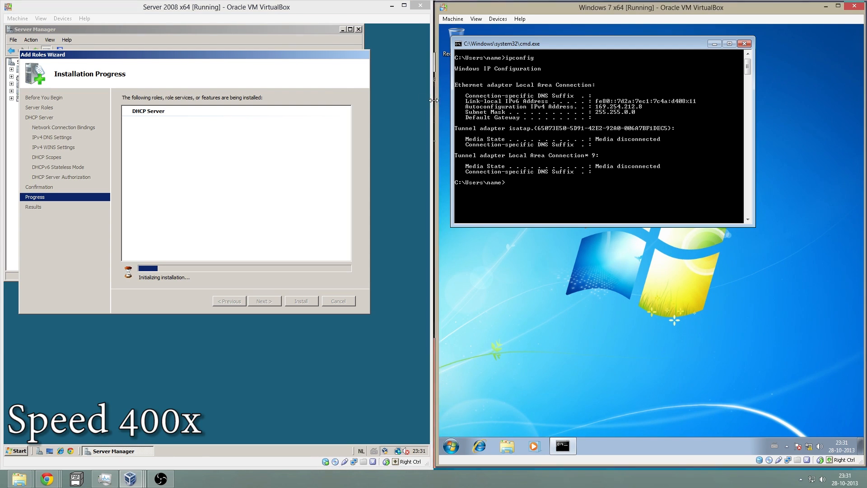
drag(433, 100, 432, 100)
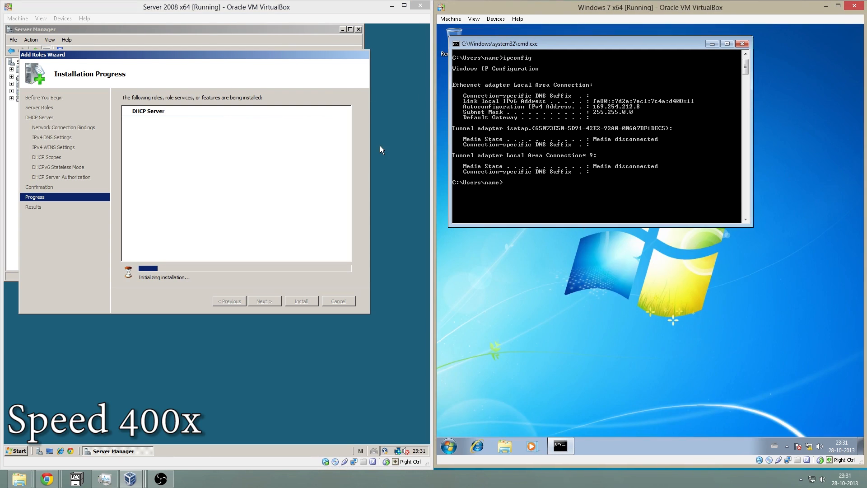
click(302, 222)
drag(212, 54, 225, 78)
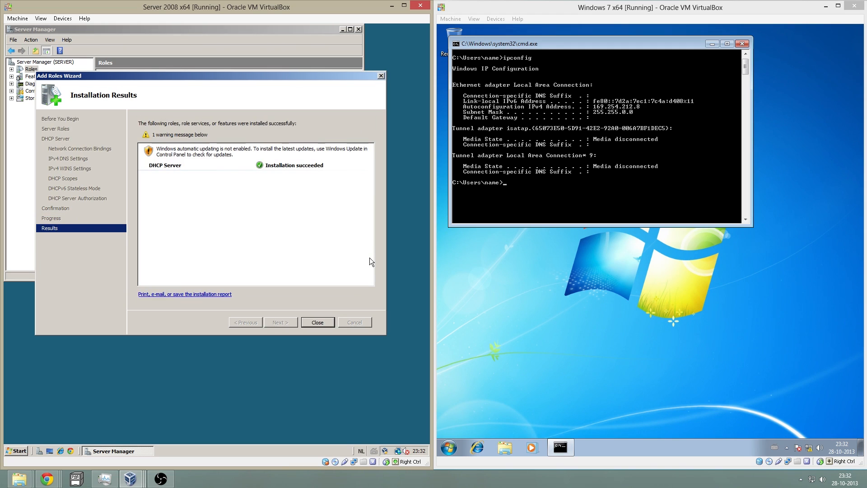
- Close the finished role wizard and open the DHCP console from Administrative Tools
click(318, 322)
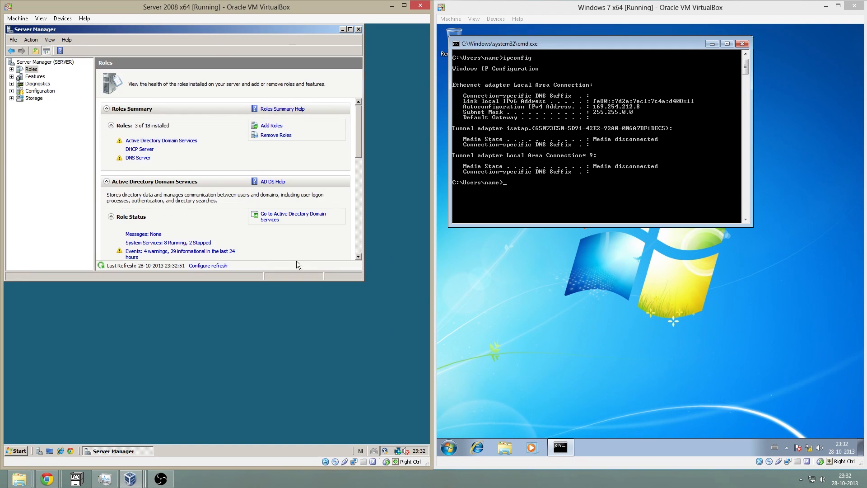
click(139, 149)
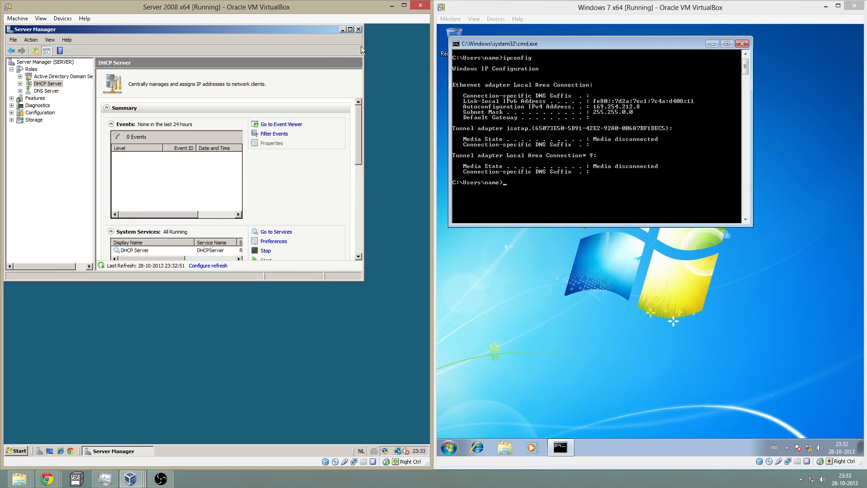
click(342, 29)
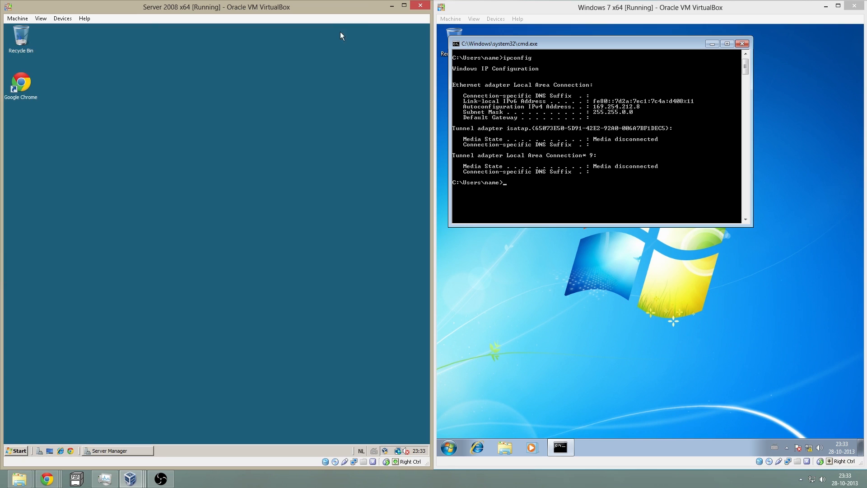
click(17, 450)
mouse_move(159, 343)
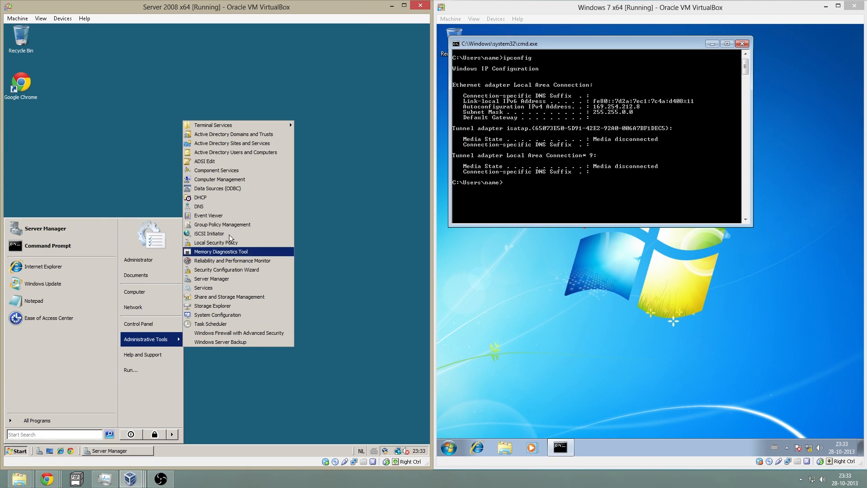
click(226, 198)
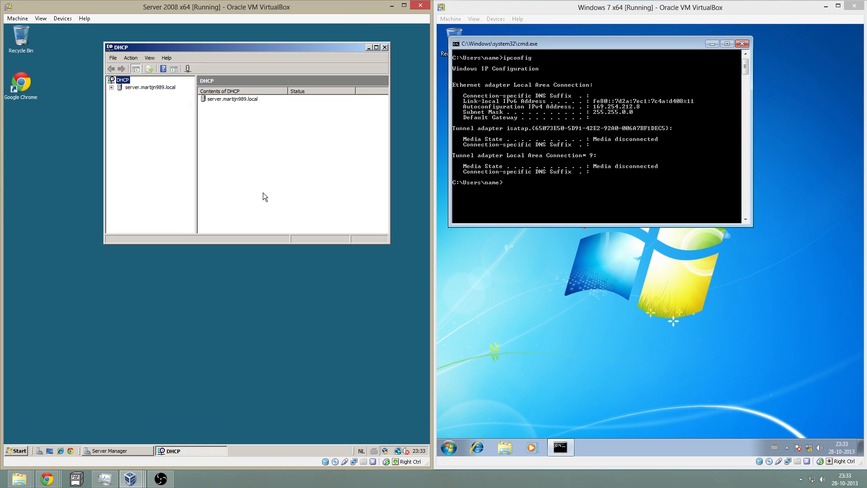
- Expand IPv4 to the computers scope, view its Address Pool, then its empty Address Leases
click(111, 87)
click(120, 95)
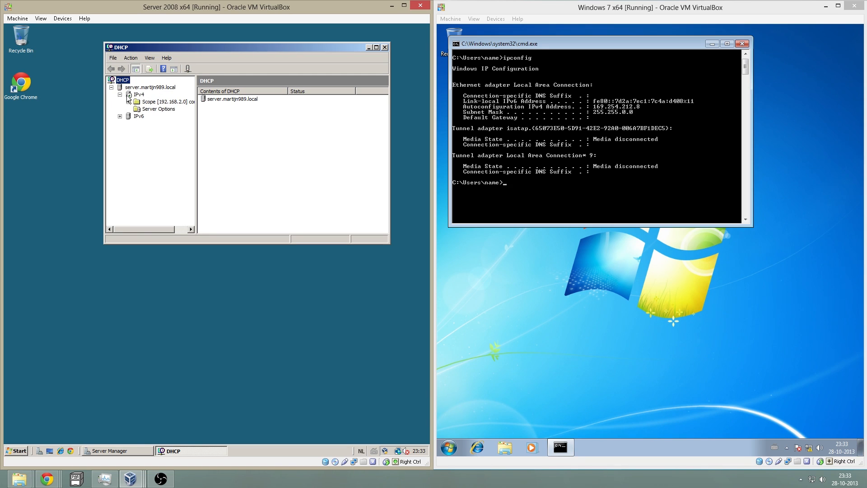
click(129, 95)
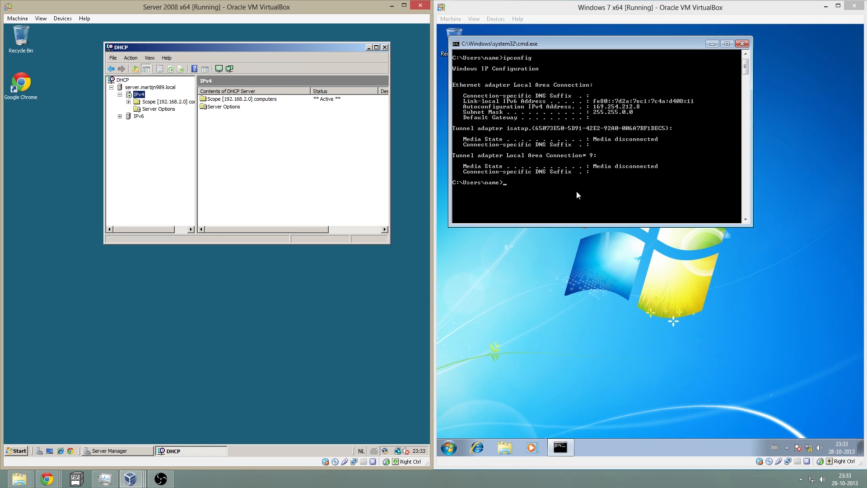
click(137, 102)
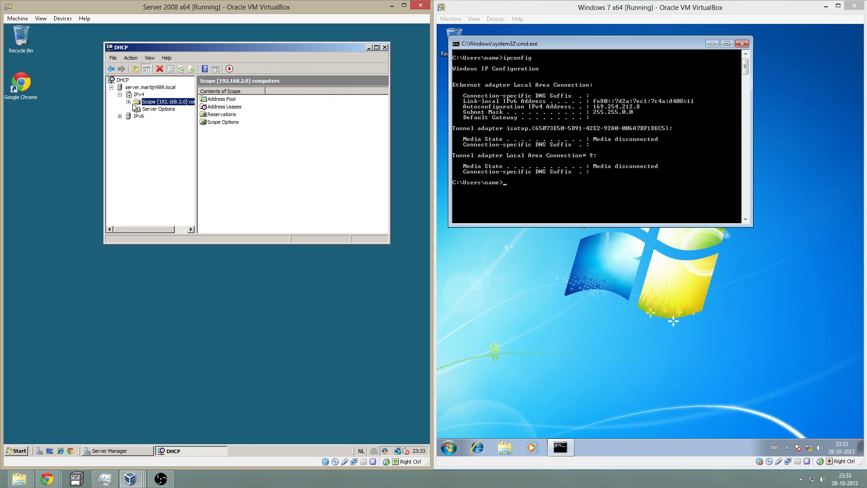
click(128, 102)
click(158, 109)
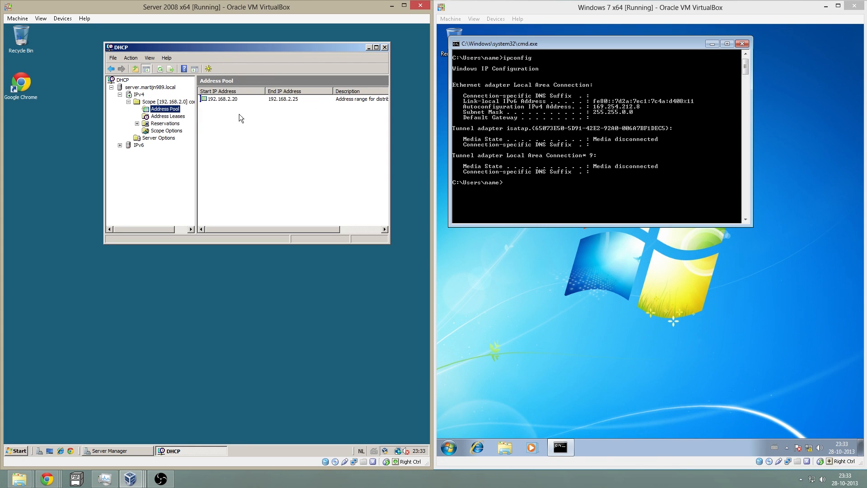
click(247, 101)
drag(265, 229, 249, 243)
click(163, 116)
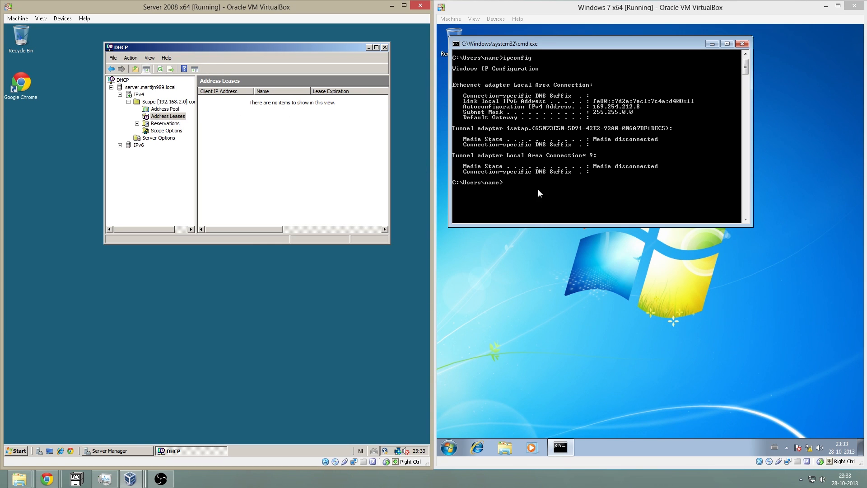
click(611, 199)
- Run ipconfig /release and then ipconfig /renew in the Windows 7 command prompt
key(Up)
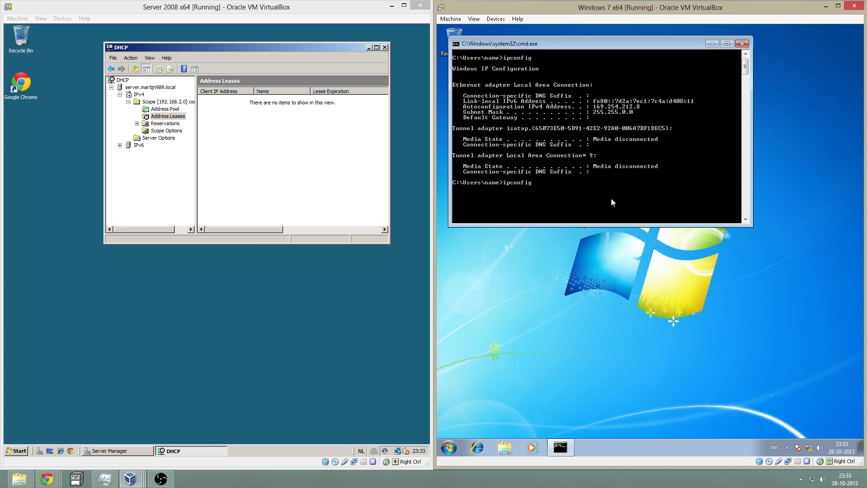
text(/release)
key(Return)
key(Up)
key(BackSpace)
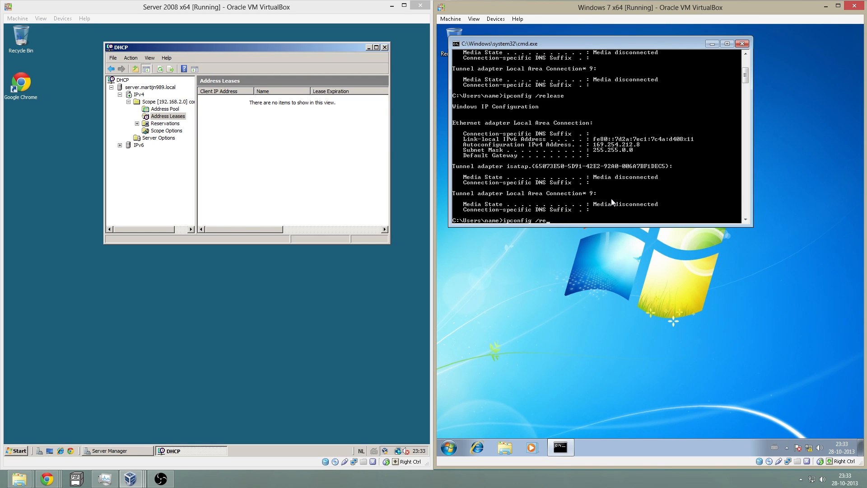
text(new)
key(Return)
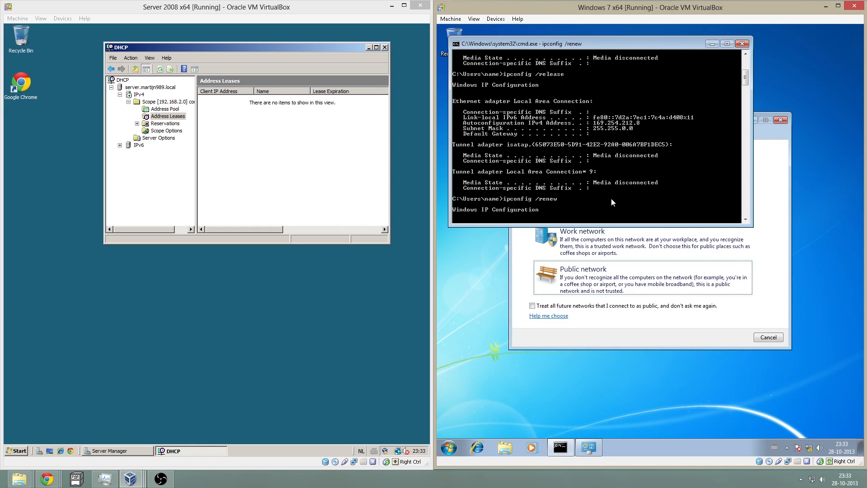
- Dismiss the network location prompt and refresh the server's leases to show 192.168.2.20
click(712, 44)
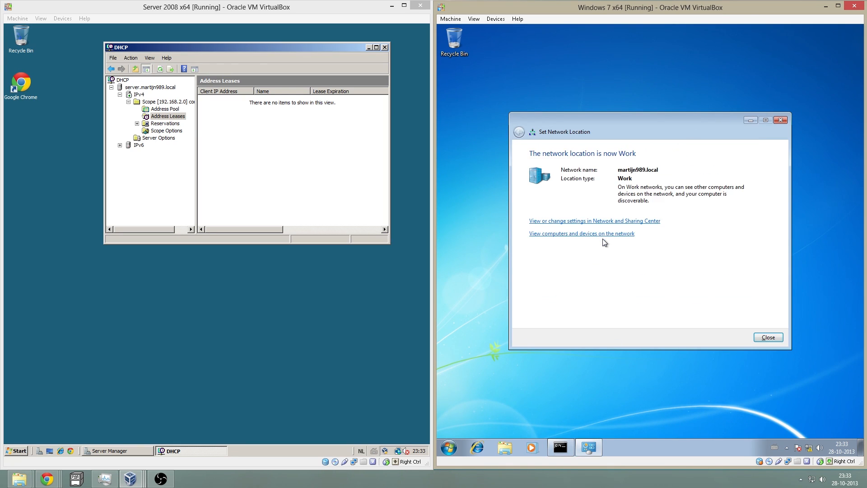
click(764, 337)
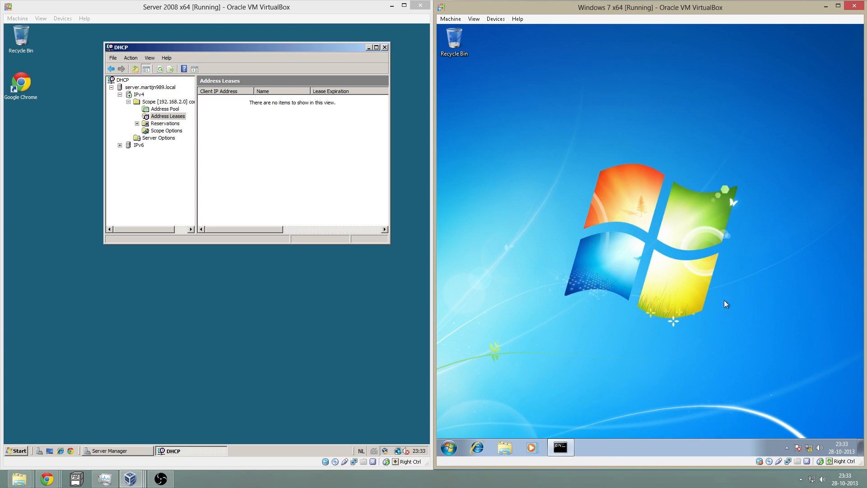
click(560, 447)
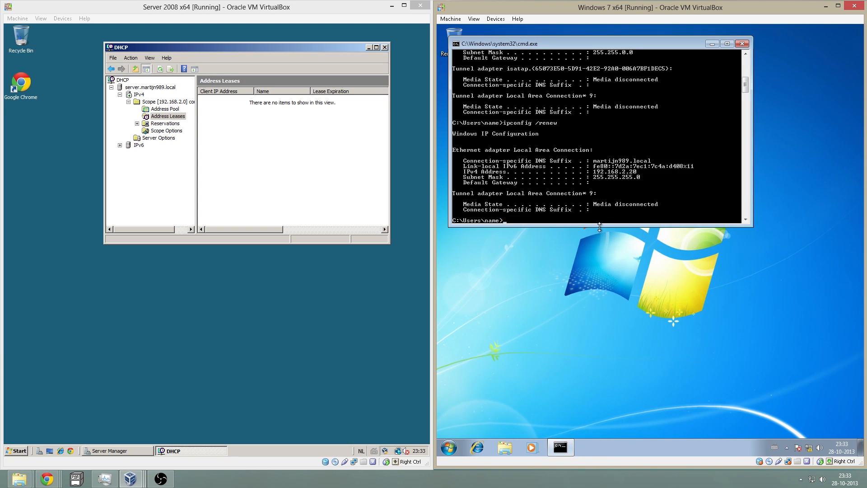
drag(599, 227, 605, 243)
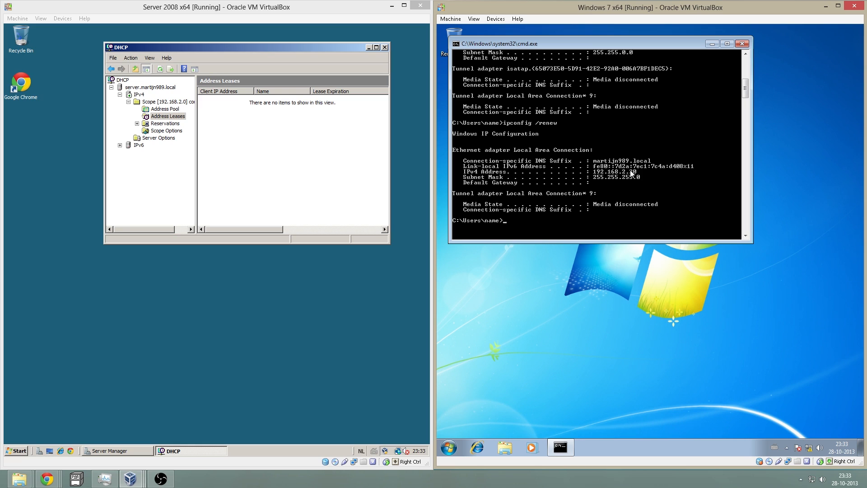
click(279, 144)
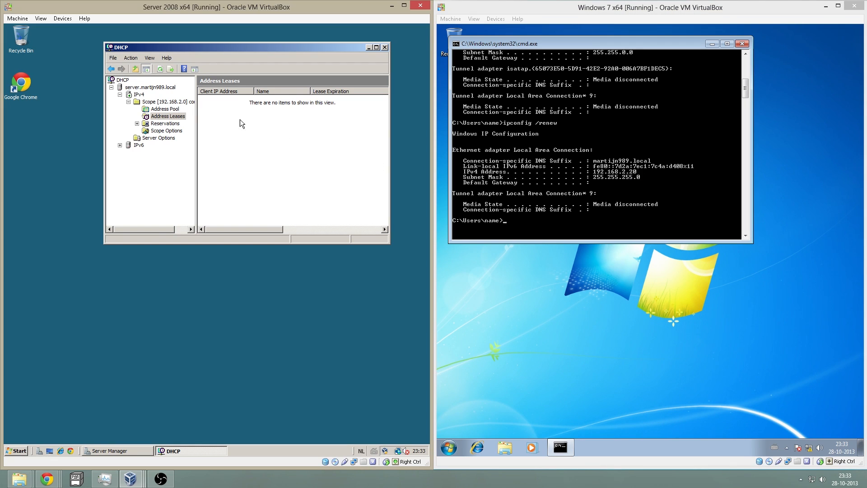
click(160, 69)
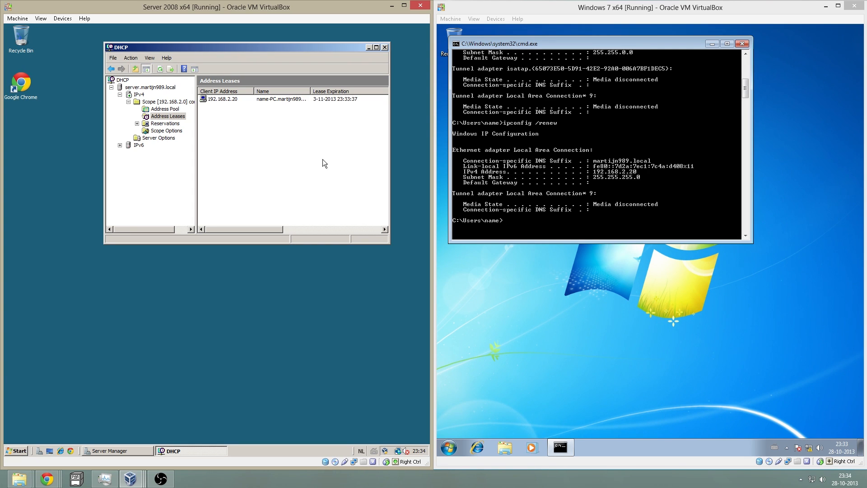
click(552, 185)
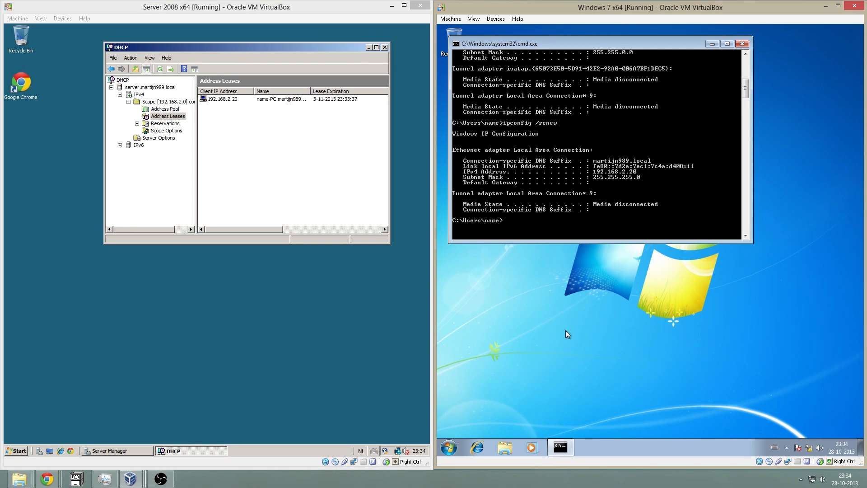
click(269, 347)
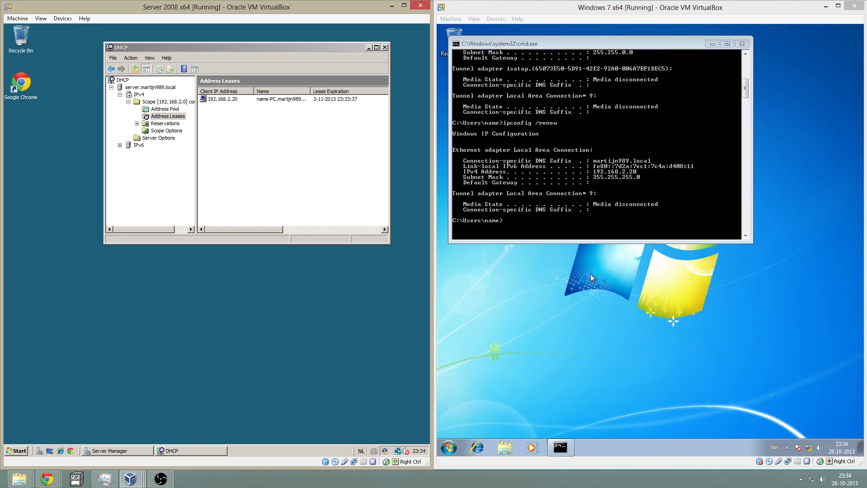
- From Computer Properties, open Advanced system settings, Computer Name tab, and its Change dialog
click(587, 230)
click(712, 44)
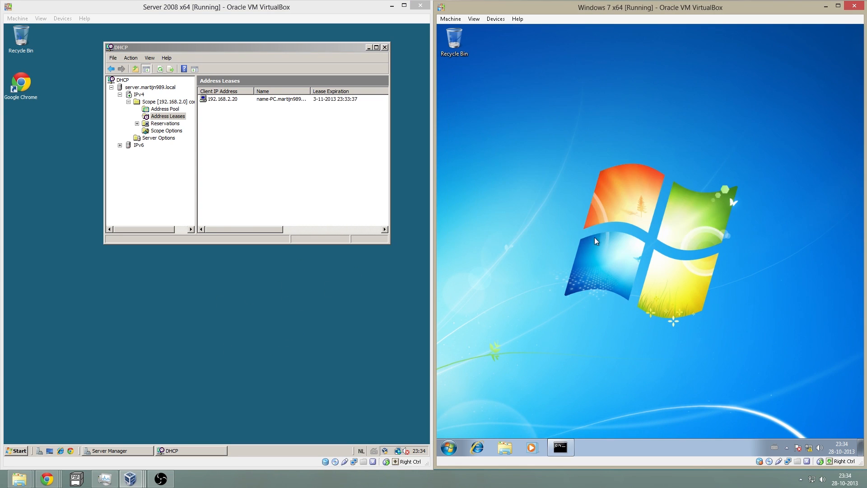
click(449, 448)
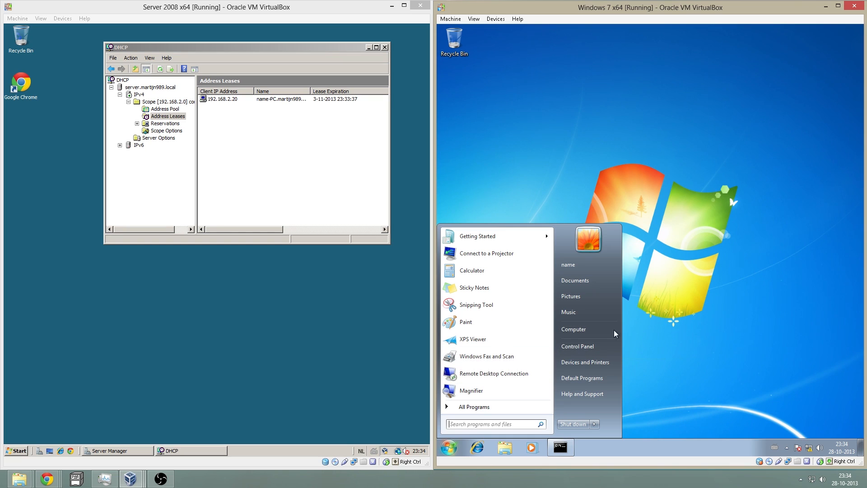
right_click(581, 328)
click(610, 401)
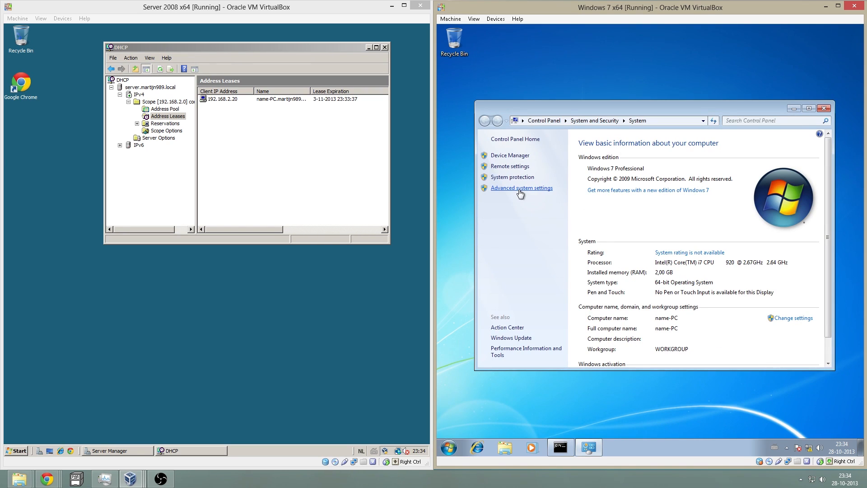
click(519, 189)
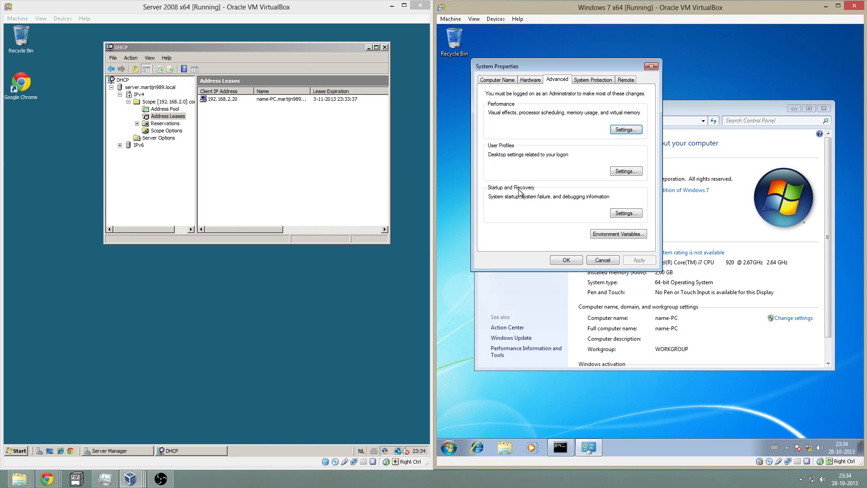
click(492, 82)
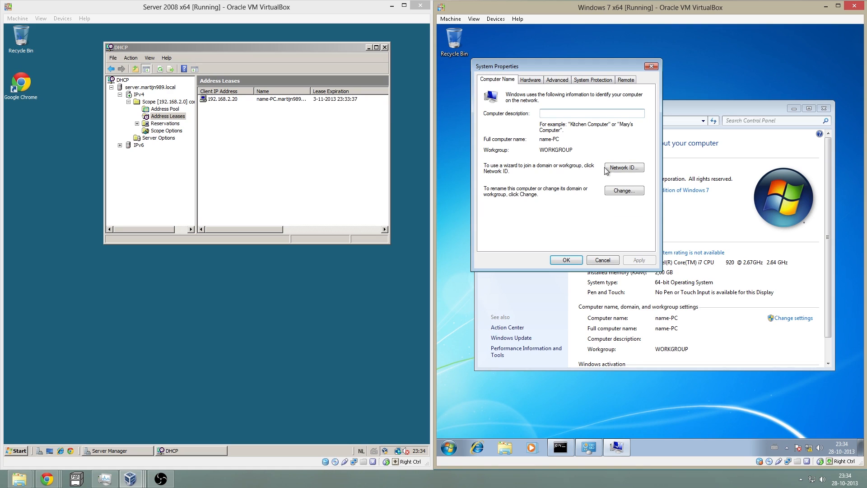
click(629, 191)
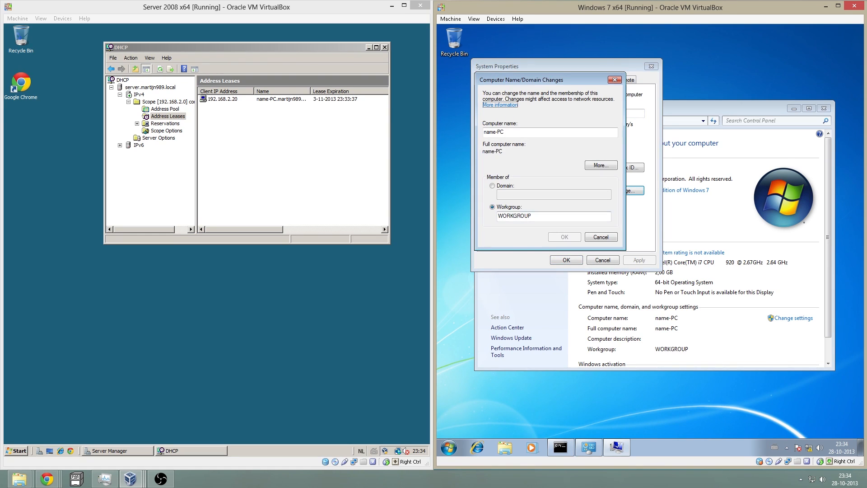
- Set Windows 7 to join the server's domain, authenticating as administrator with its password
click(495, 188)
click(512, 195)
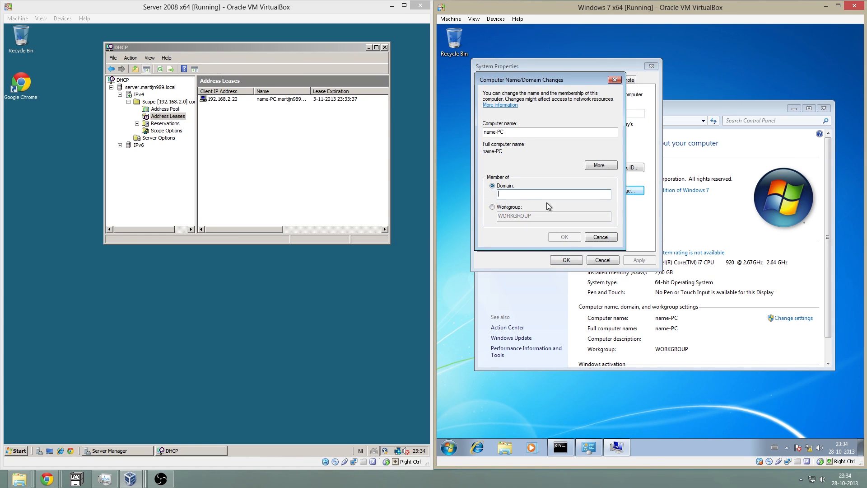
text(martijn989.local)
key(Return)
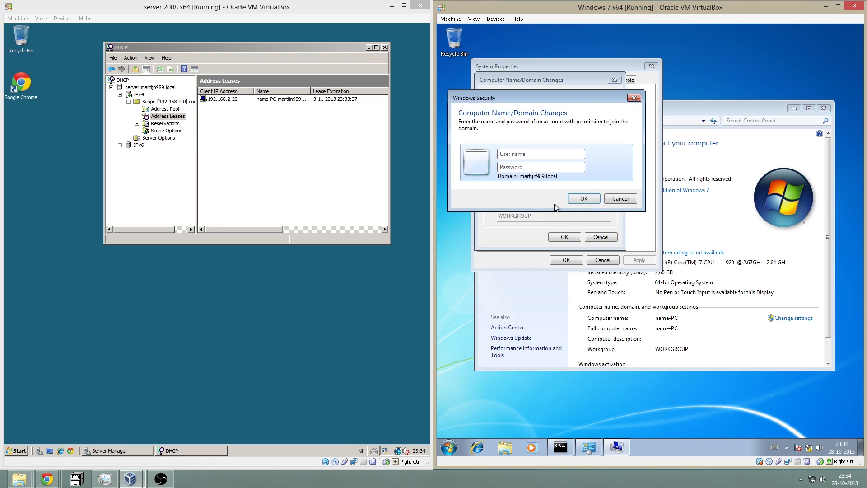
text(administ)
key(BackSpace)
key(BackSpace)
key(BackSpace)
key(BackSpace)
key(BackSpace)
key(BackSpace)
key(BackSpace)
key(BackSpace)
text(administrato••••••••)
key(Return)
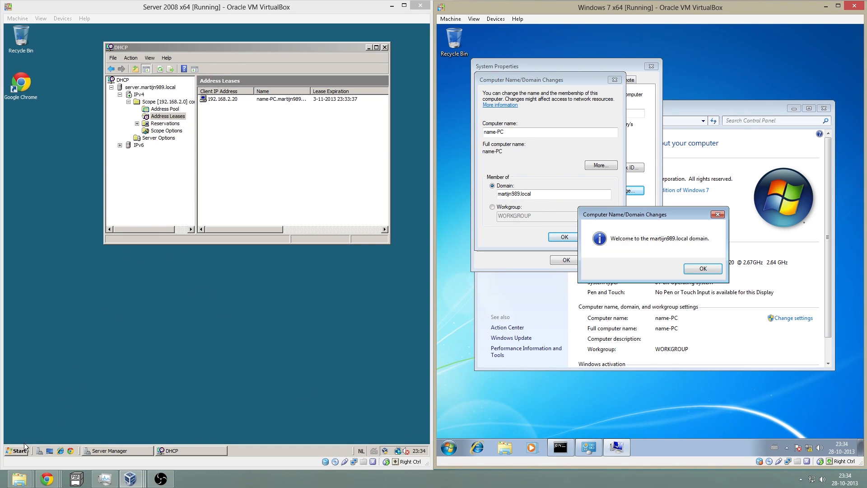
- Acknowledge the domain welcome and restart notices, then restart Windows 7 now
click(703, 268)
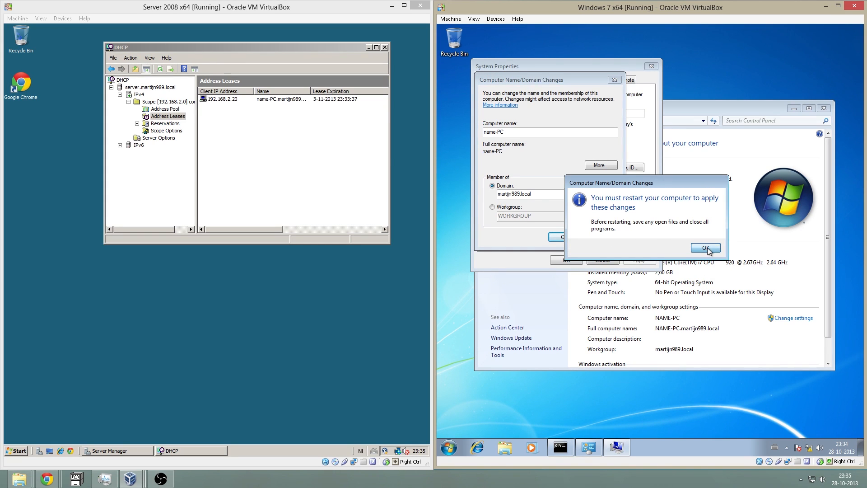
click(705, 248)
click(569, 260)
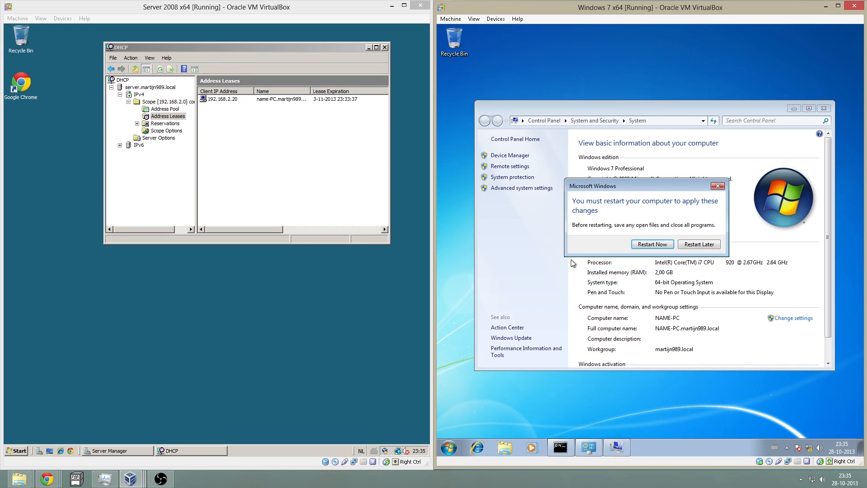
click(662, 243)
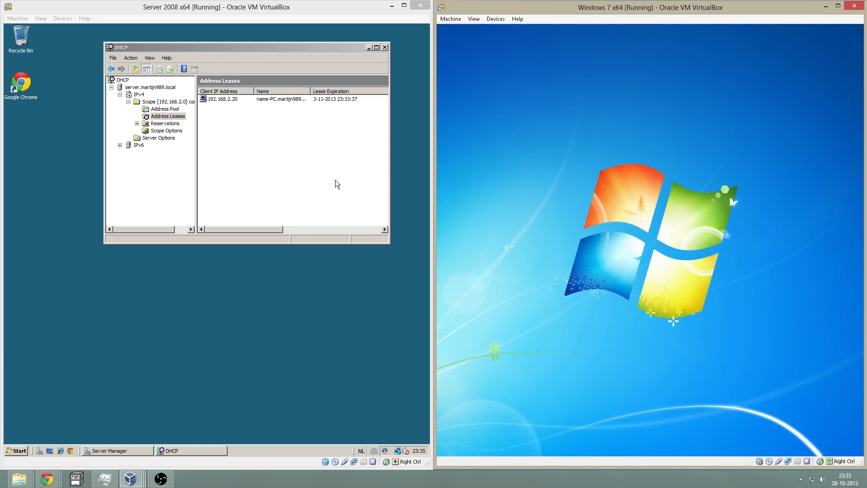
- Refresh the server's lease list, close the DHCP console, and show Start's Administrative Tools submenu
click(315, 170)
click(159, 69)
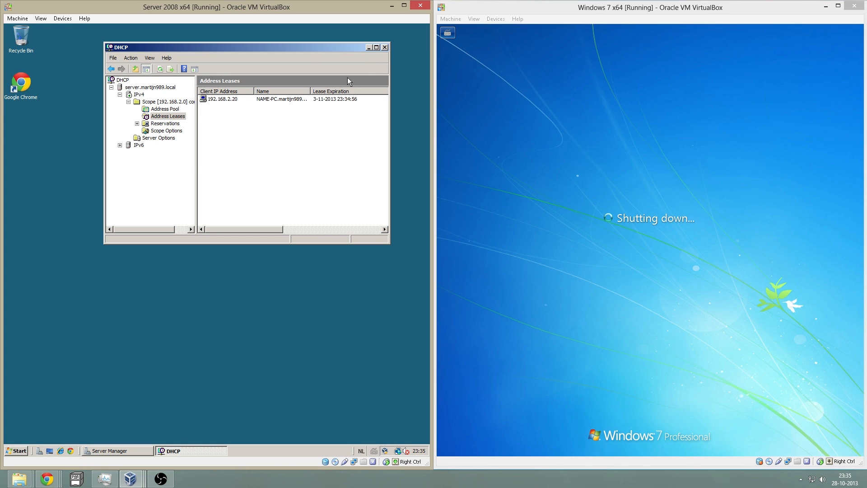
click(384, 47)
key(super)
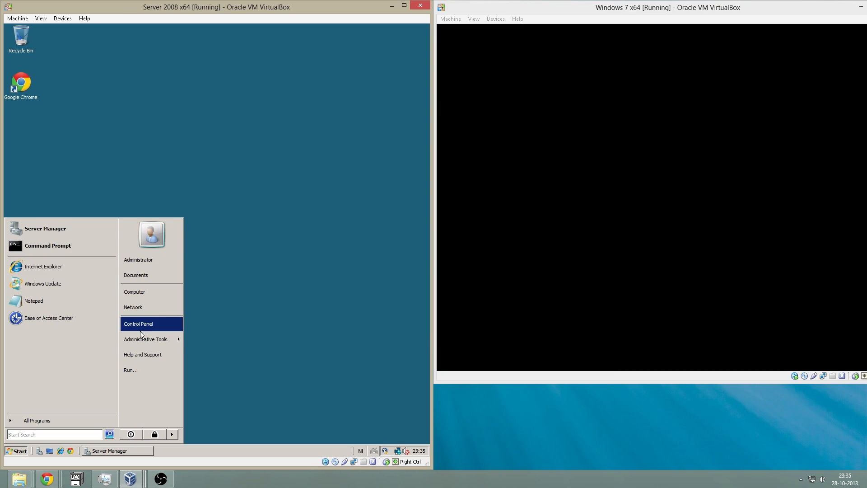
mouse_move(149, 338)
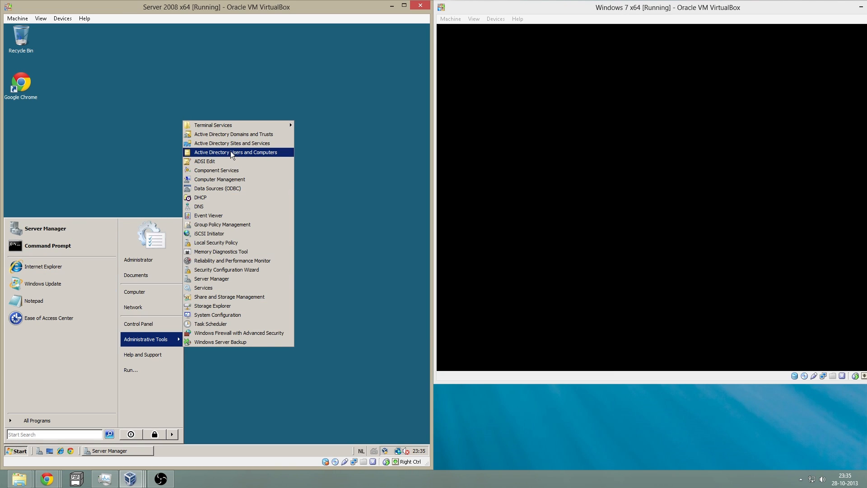
- In Active Directory Users and Computers, start a new user in Users named win7
click(243, 153)
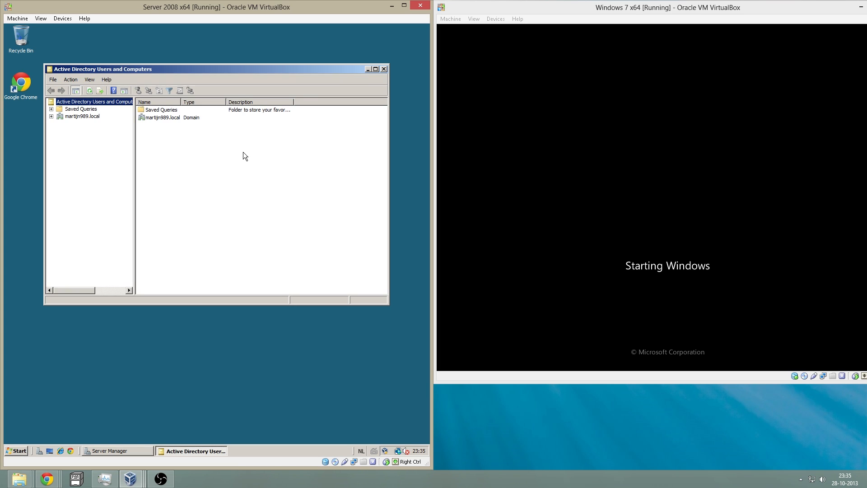
double_click(64, 117)
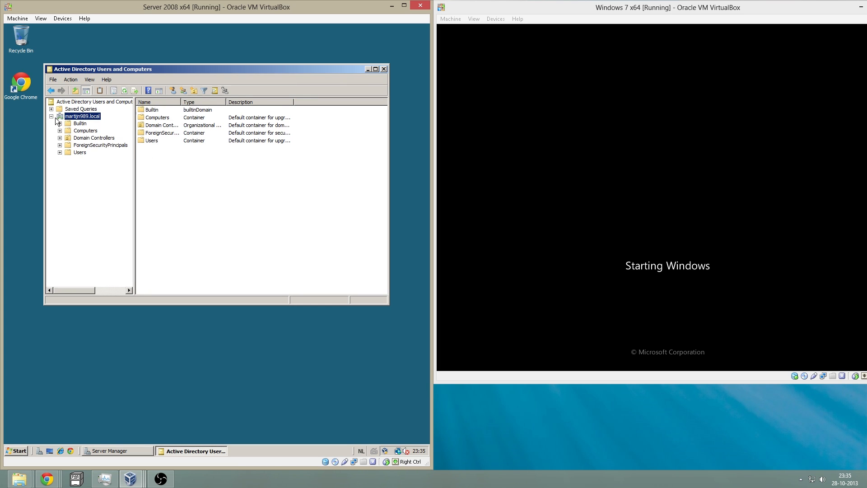
click(79, 154)
click(194, 91)
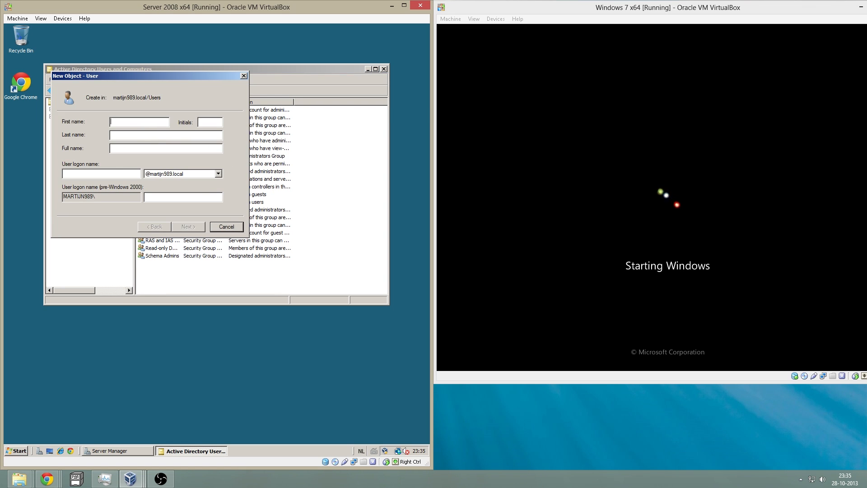
text(wind)
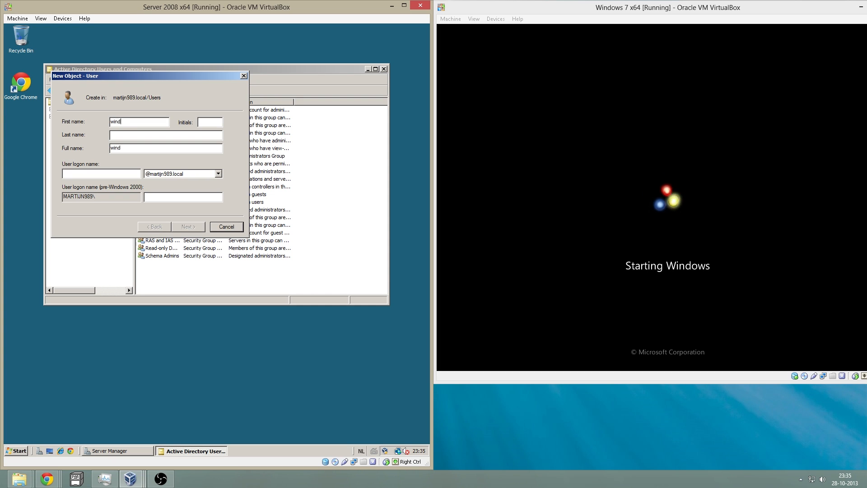
key(BackSpace)
text(7)
key(Tab)
key(Tab)
key(Tab)
key(Tab)
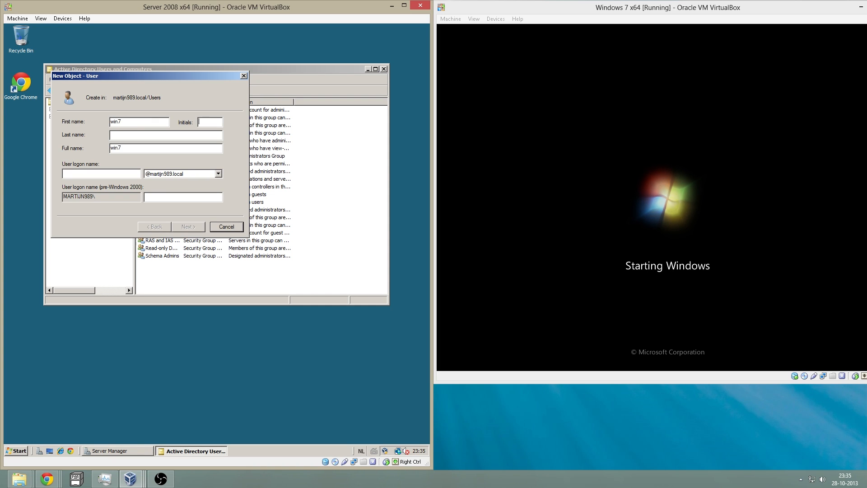
text(win7)
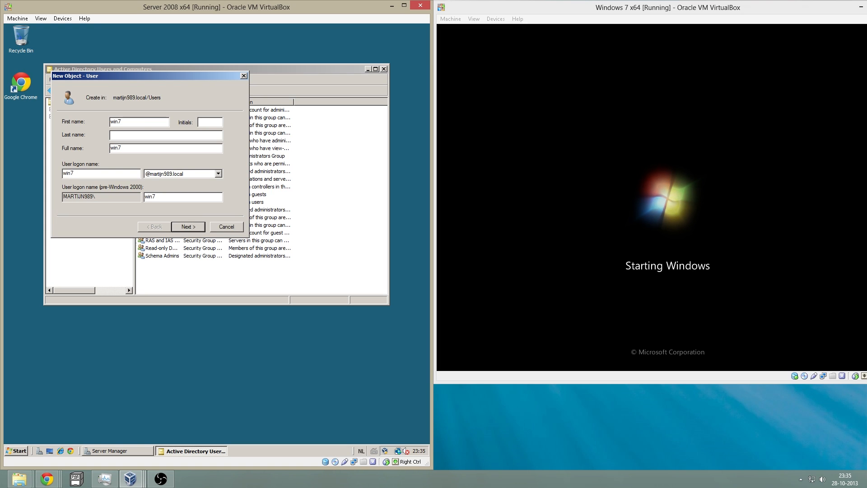
key(Return)
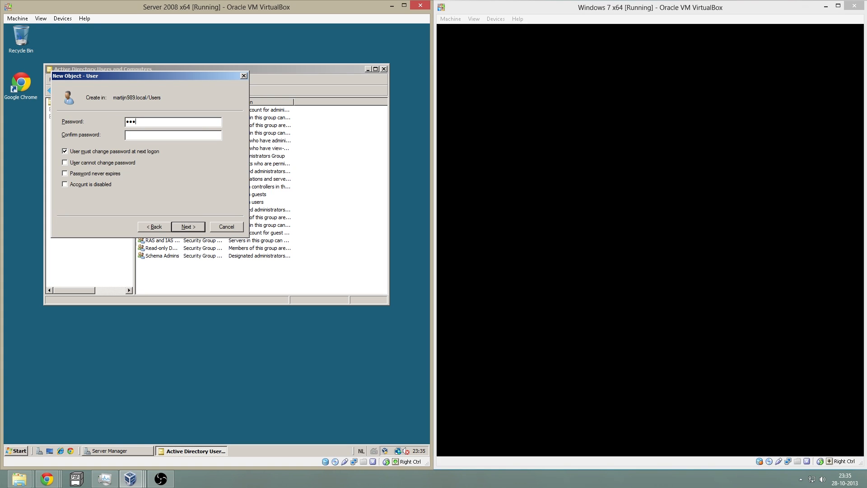
- Give win7 a password that never expires and cannot be changed, then finish creation
text(***********)
click(91, 151)
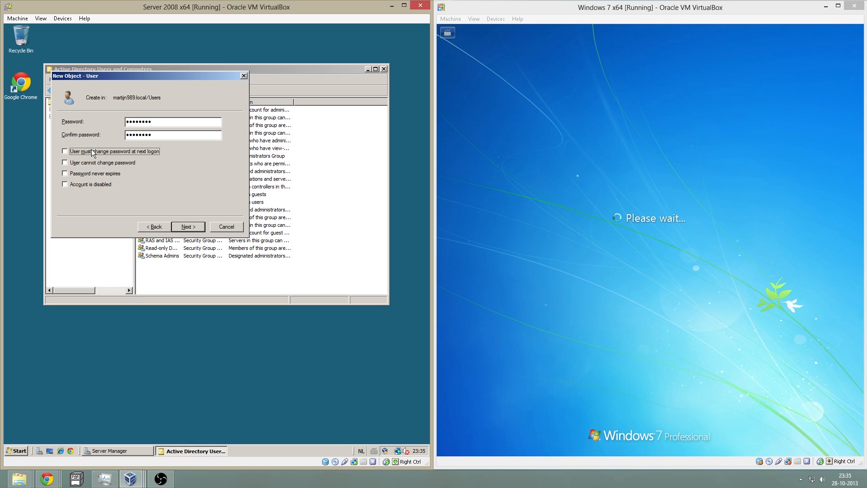
click(107, 162)
click(110, 175)
click(194, 226)
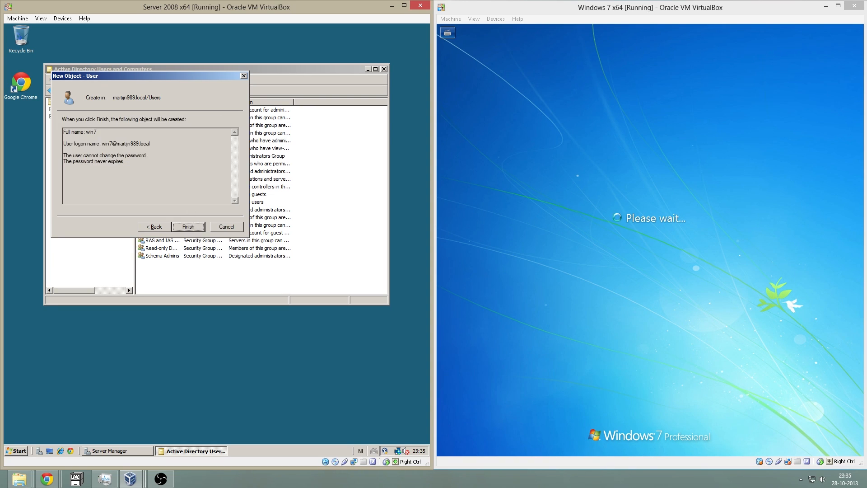
click(196, 227)
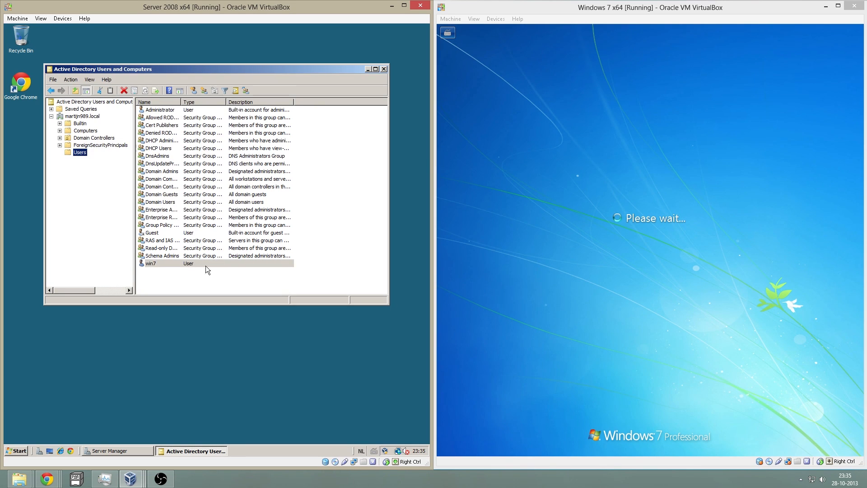
- Log on to Windows 7 as domain user win7 via Ctrl-Alt-Del, then minimize the server's AD window
click(528, 270)
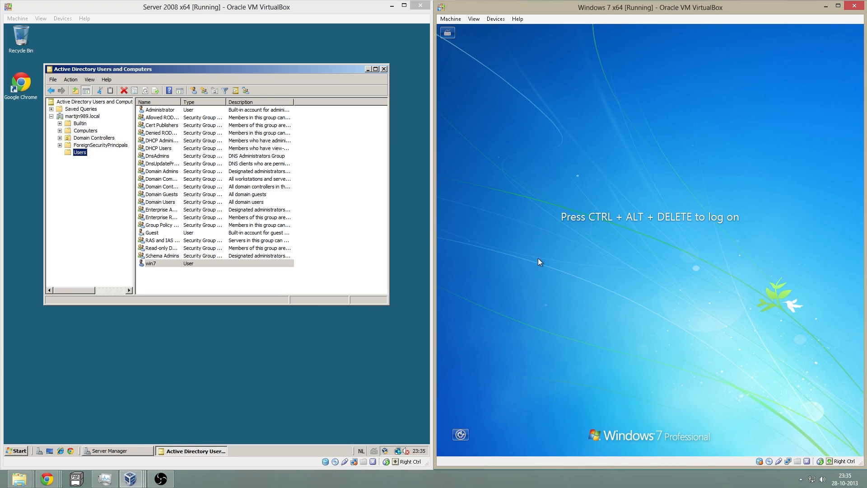
click(453, 21)
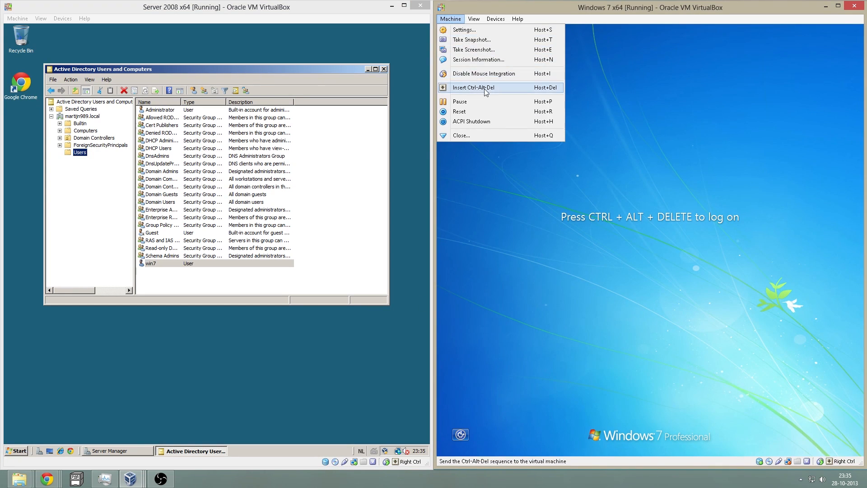
click(465, 89)
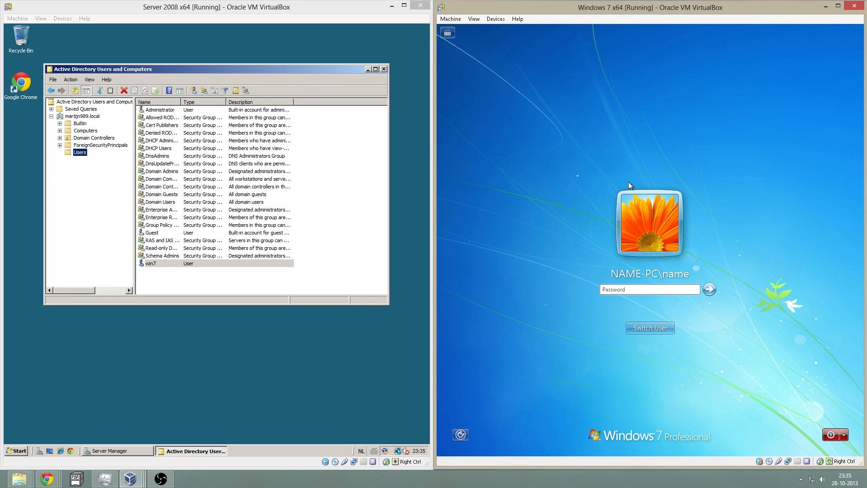
key(Escape)
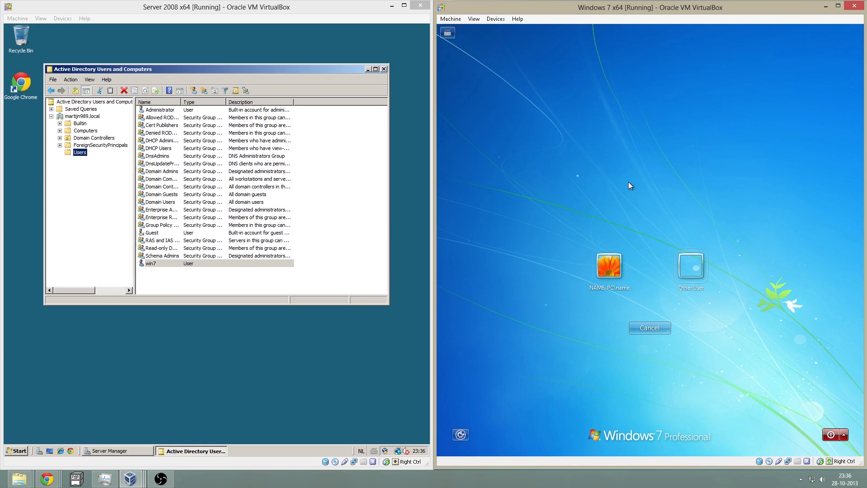
key(Return)
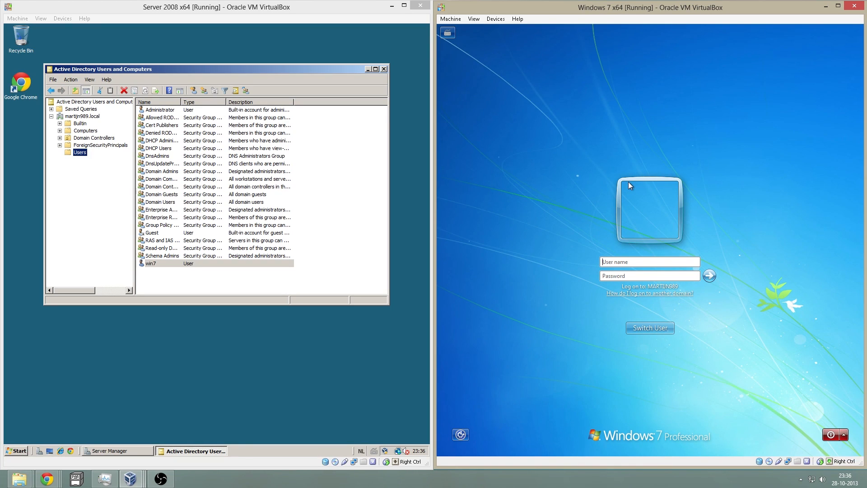
text(win7*******)
key(Return)
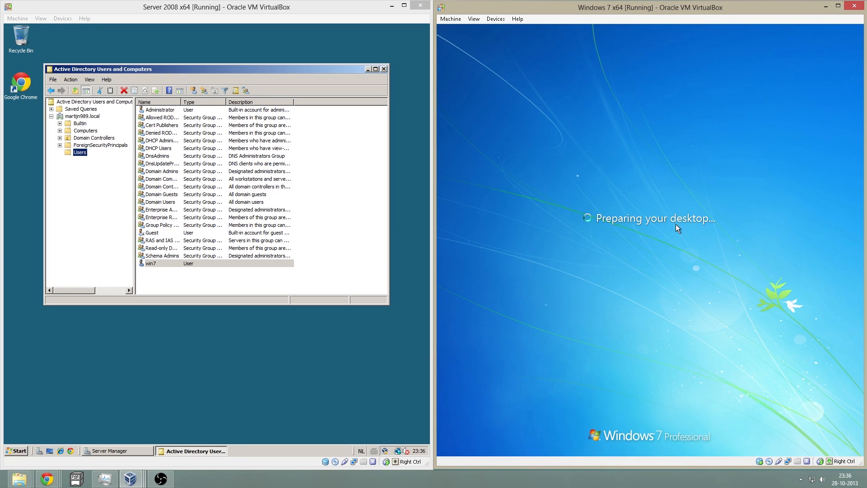
click(361, 146)
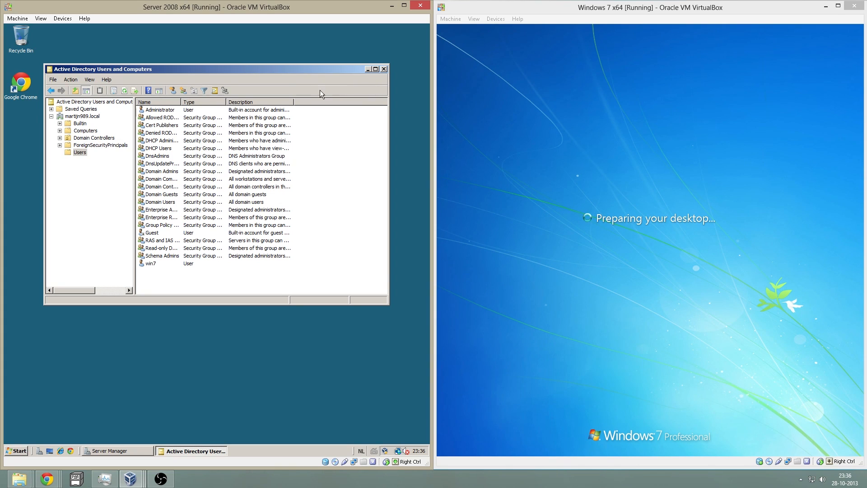
click(367, 70)
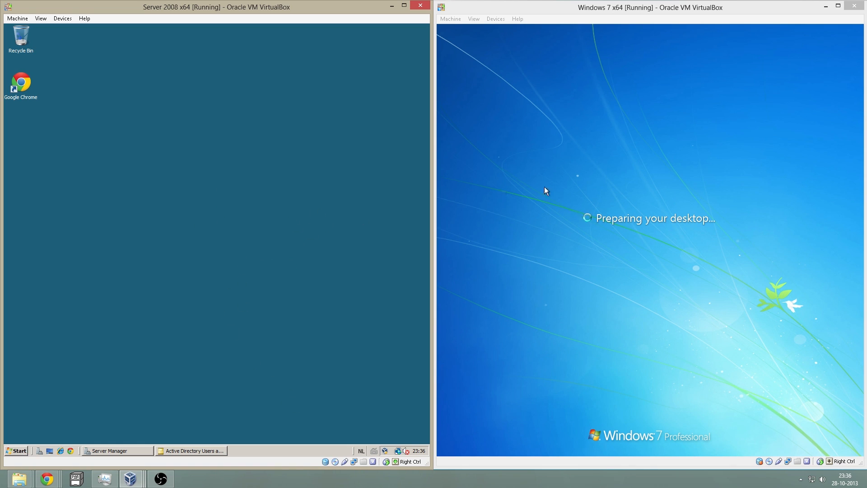
- Check in the Windows 7 VM's Start menu that the signed-in user is domain account win7
click(564, 181)
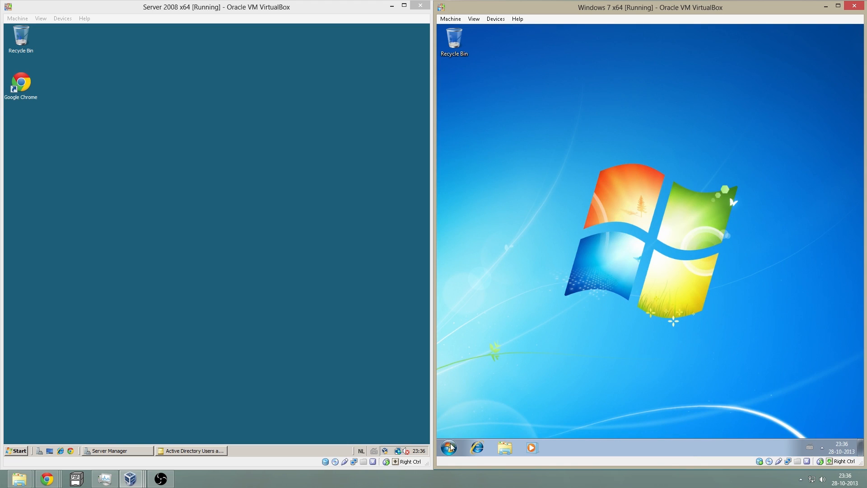
click(450, 446)
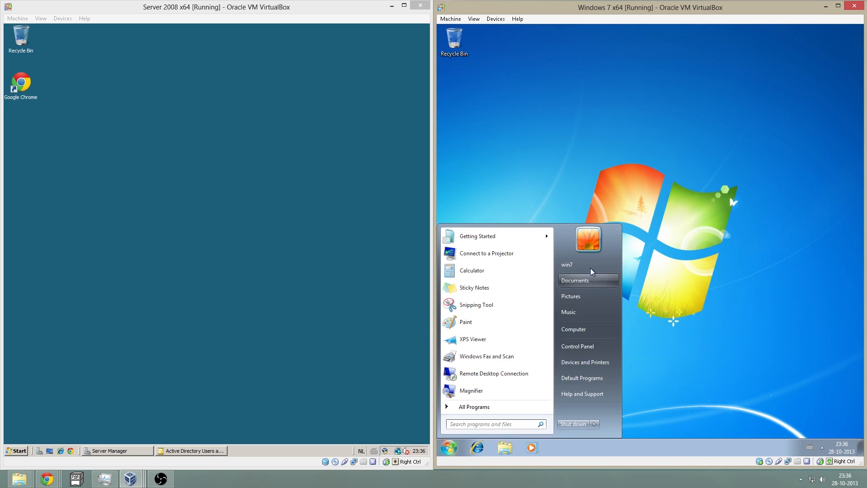
click(534, 172)
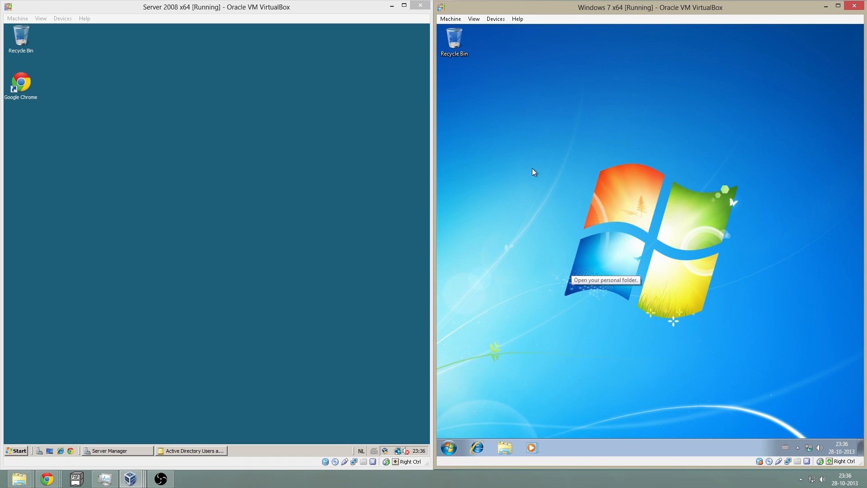